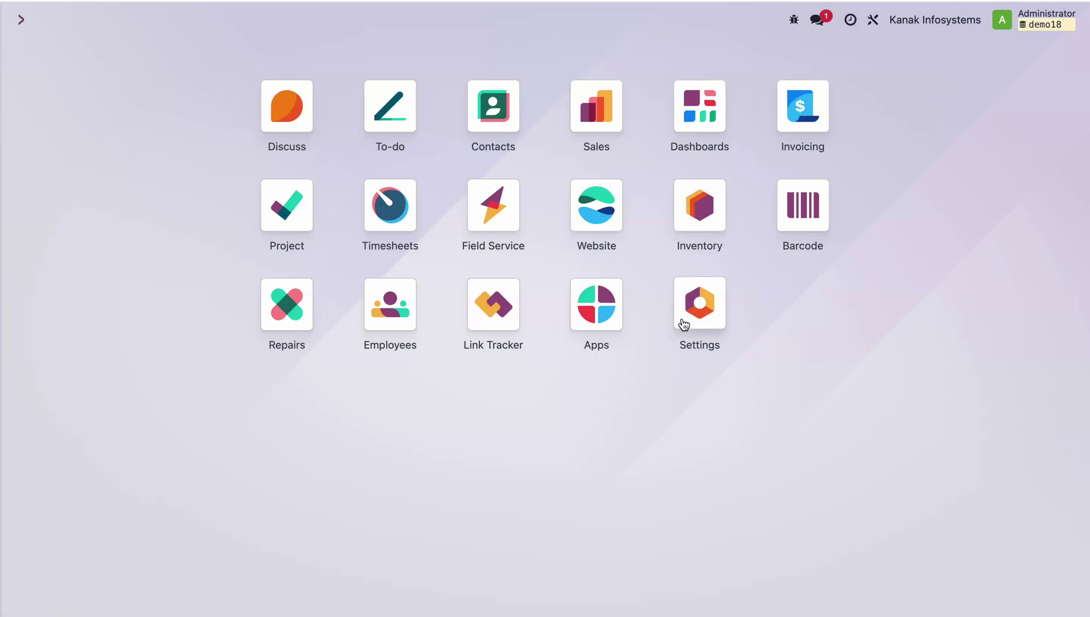
Review the Settings users list and an employee's settings details in Employees.
click(684, 320)
click(244, 25)
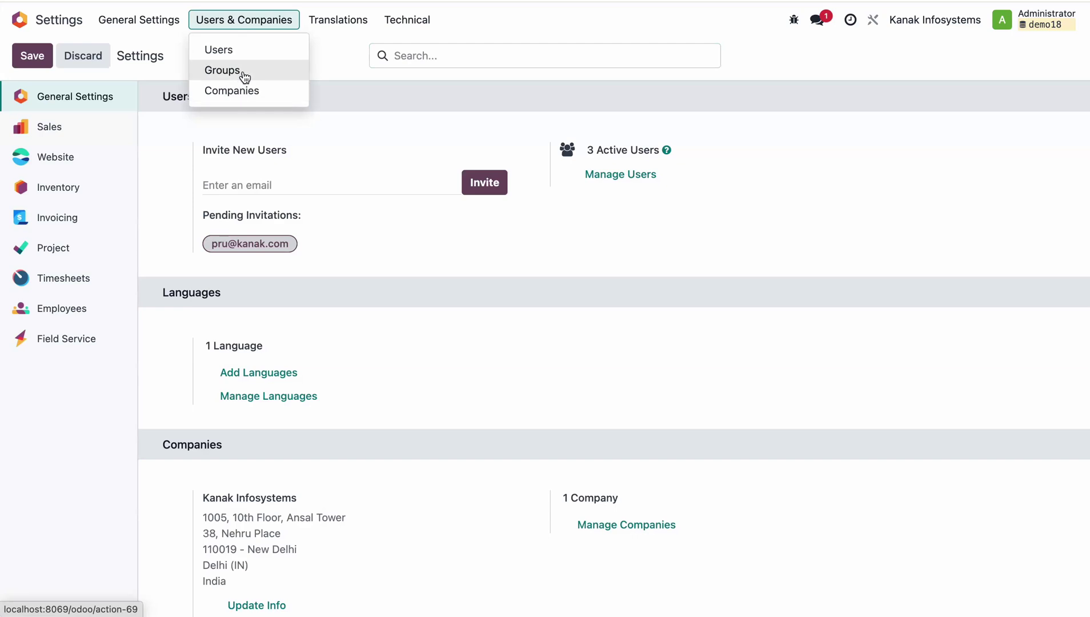
click(240, 47)
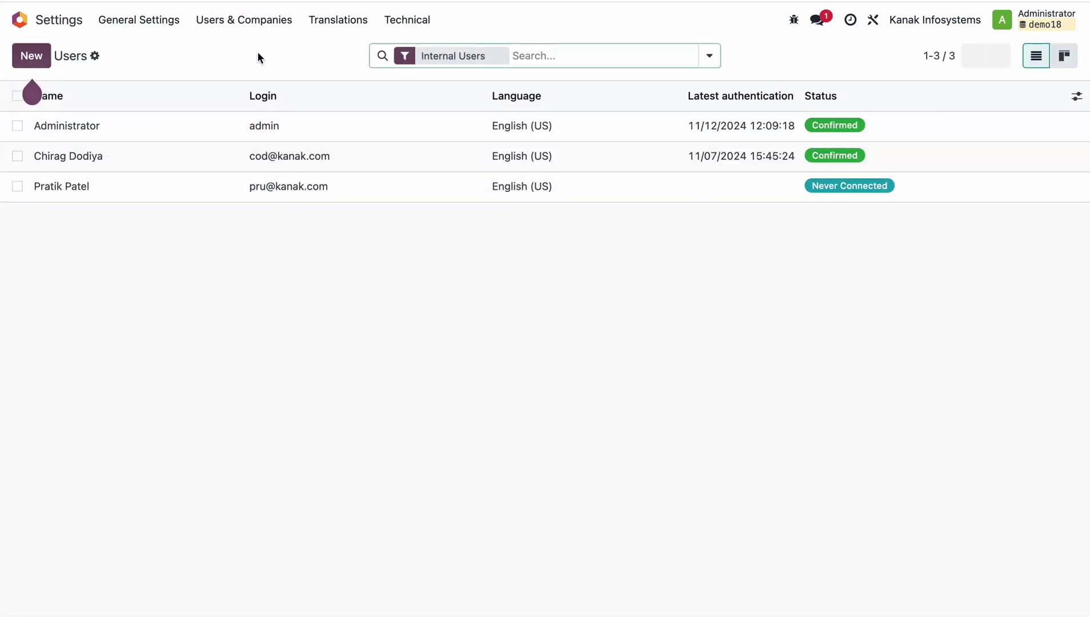
click(20, 19)
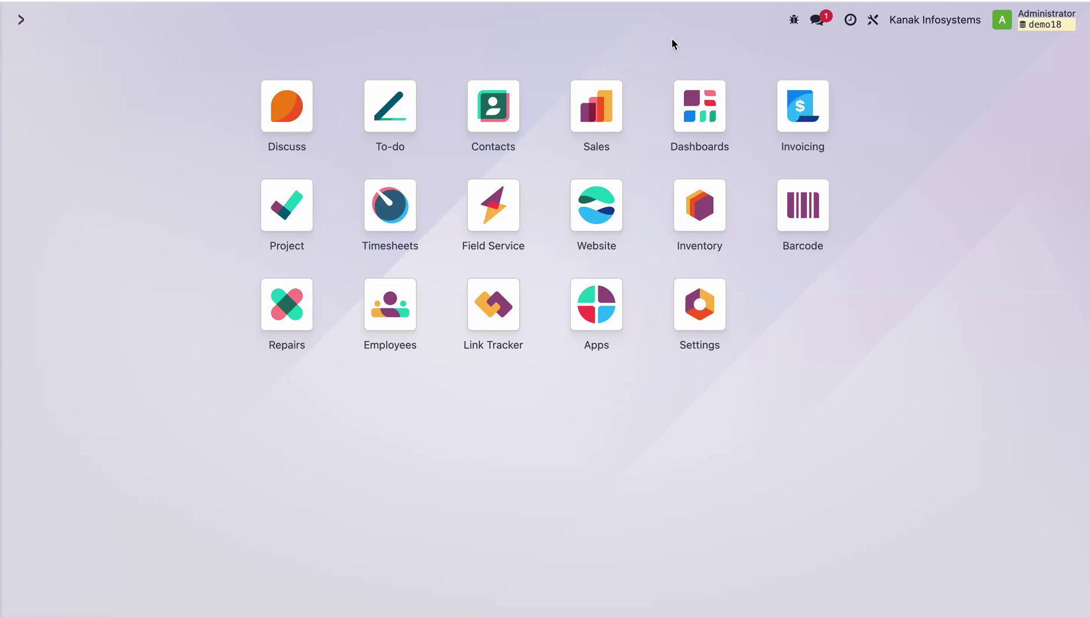
click(405, 288)
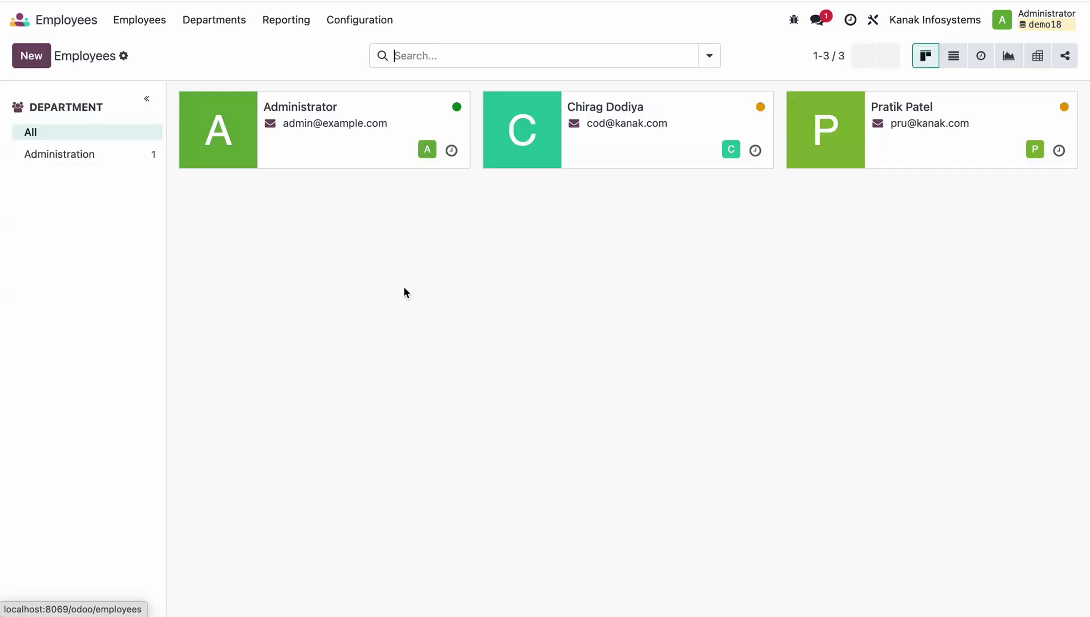
click(675, 157)
click(379, 360)
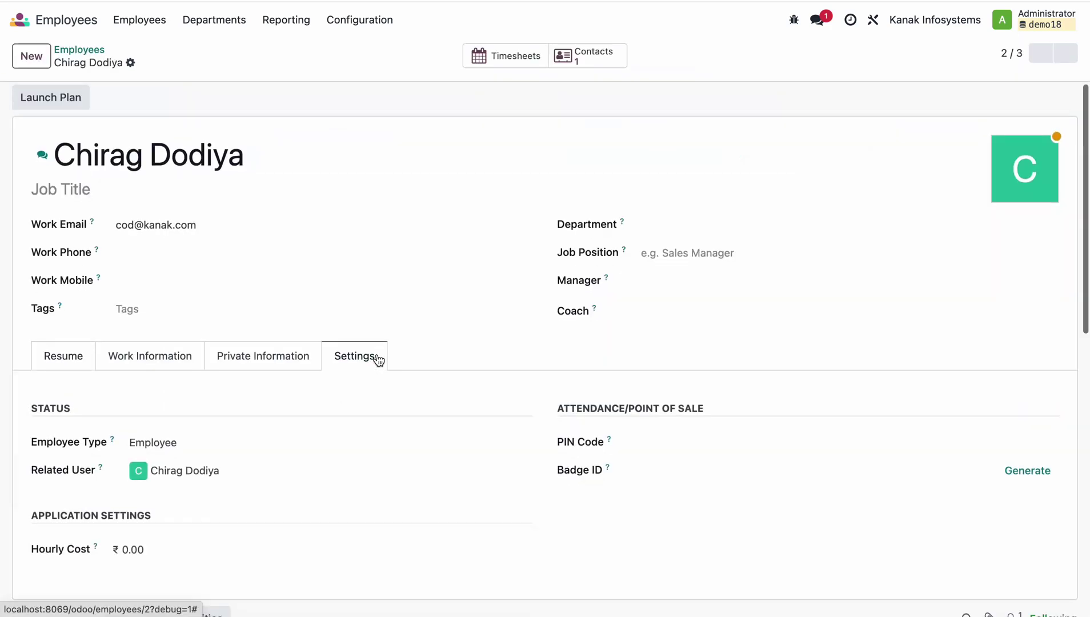
scroll(332, 360, down, 2)
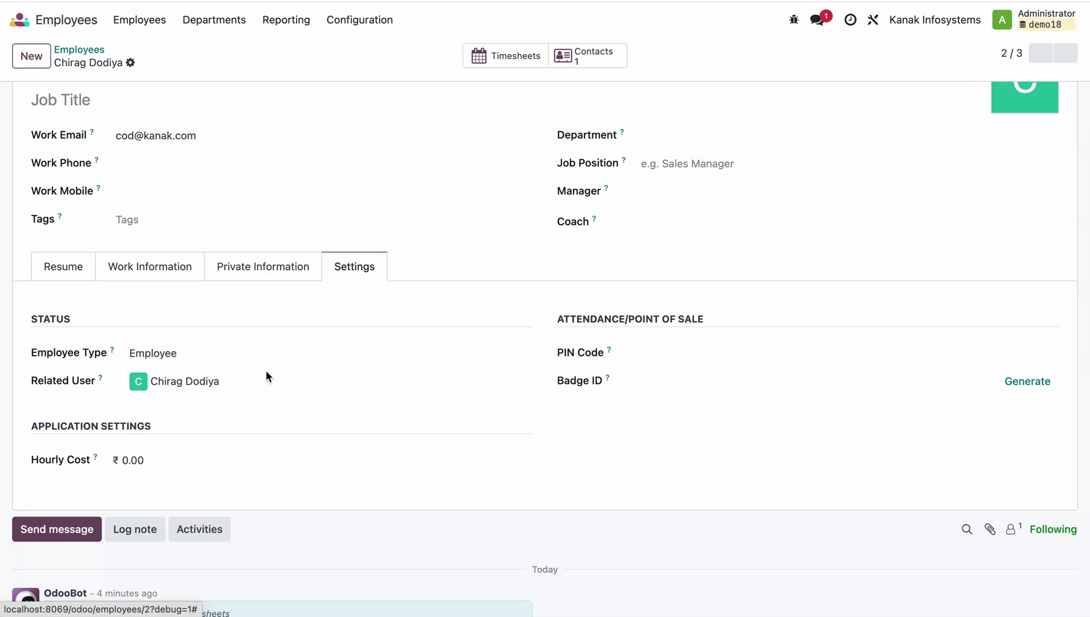
scroll(266, 370, up, 2)
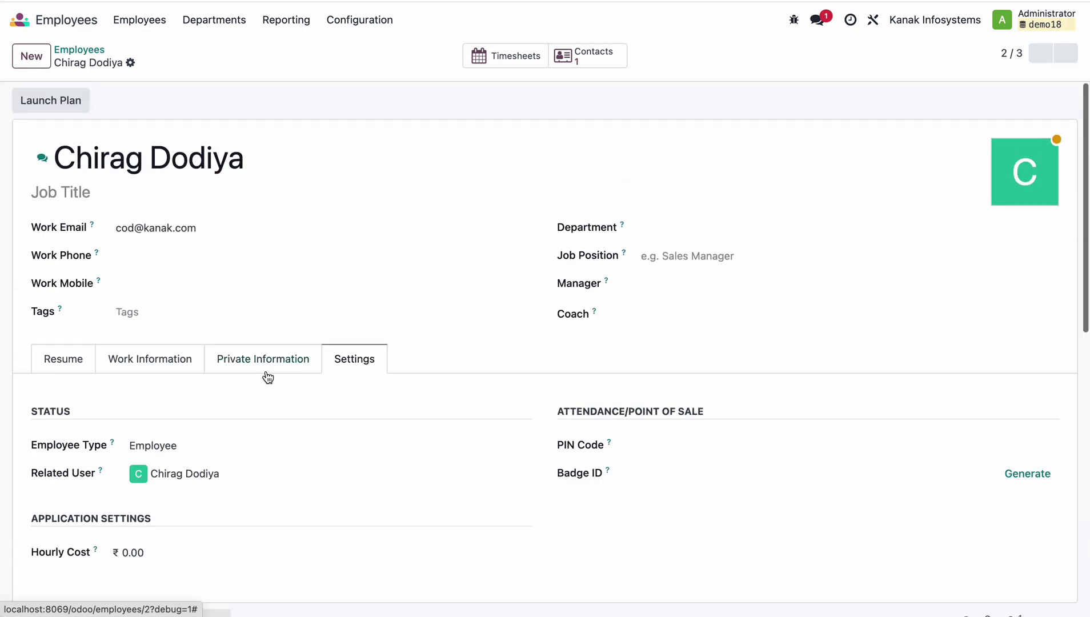
Inspect the Installation product in the Sales products list.
click(20, 25)
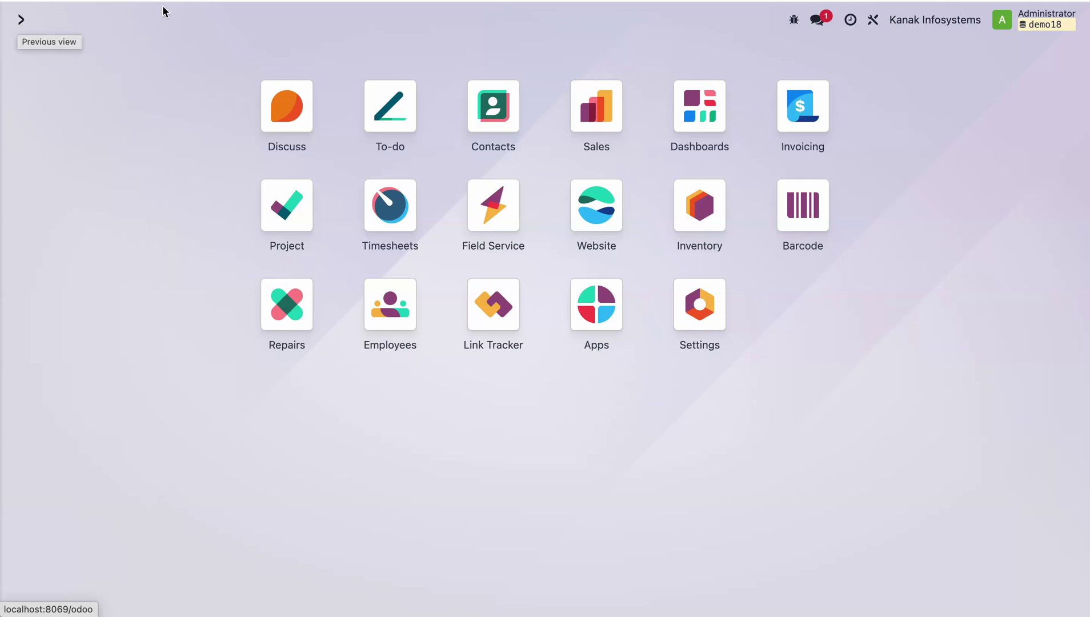
click(594, 108)
click(222, 20)
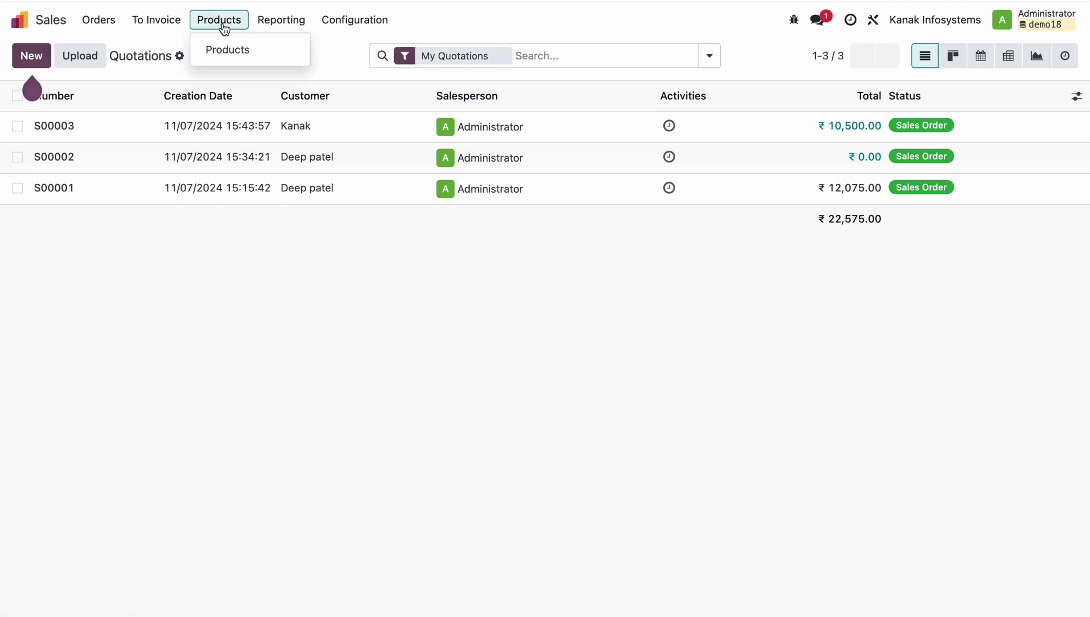
click(238, 49)
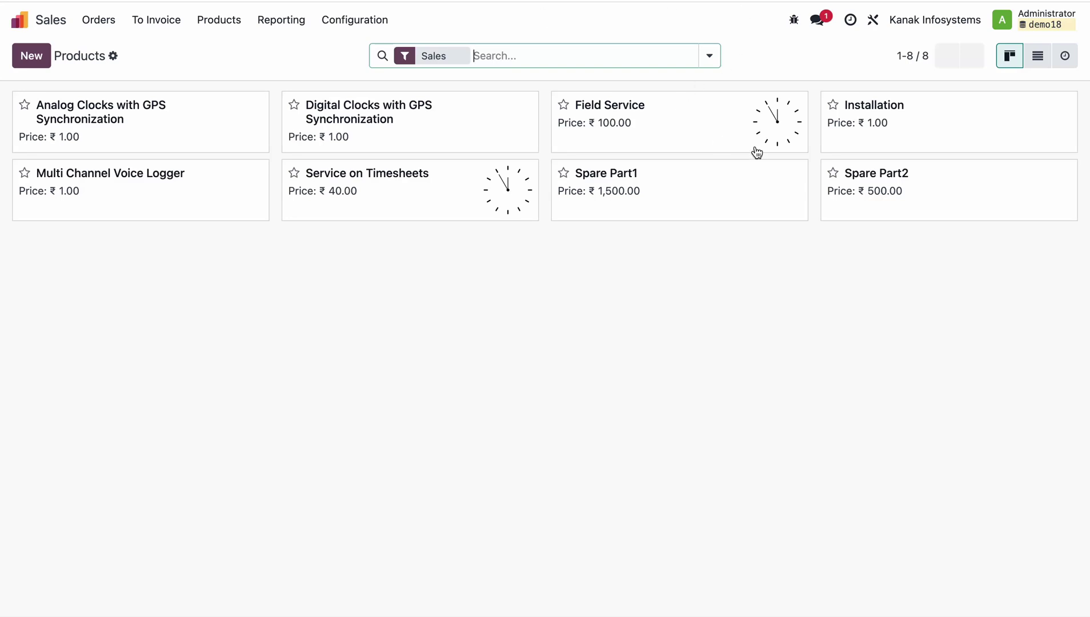
click(917, 126)
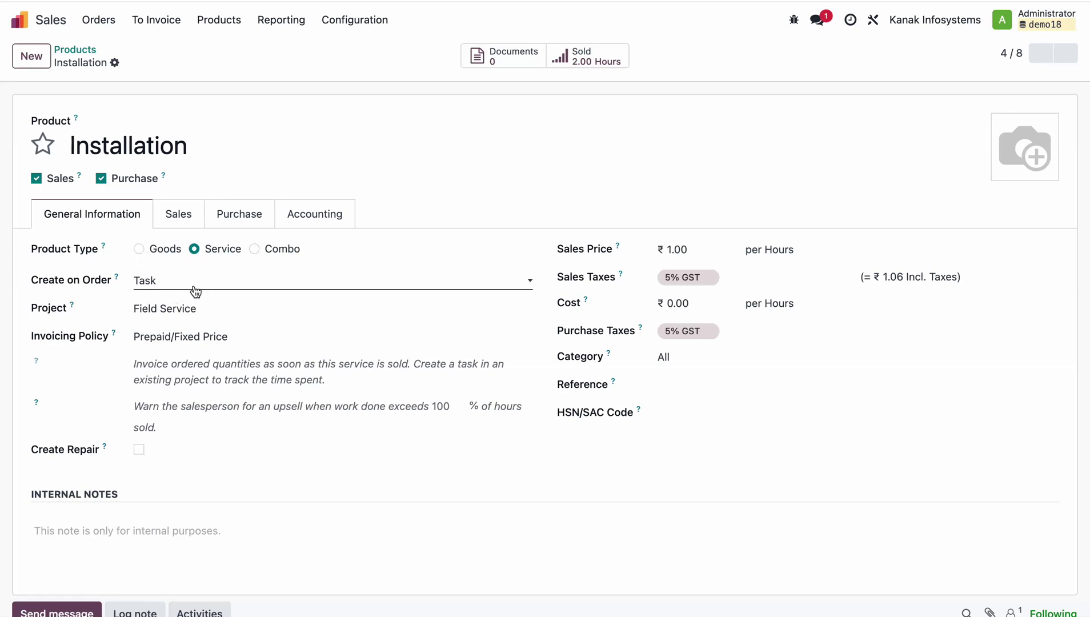
Check the Field Service project under Field Service configuration.
click(19, 21)
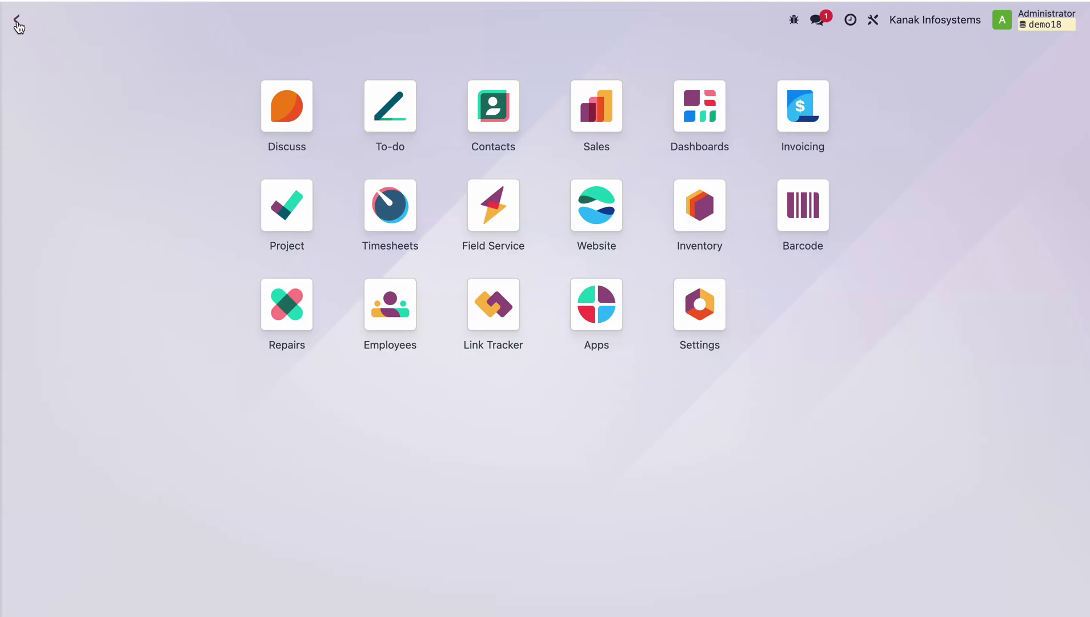
click(487, 207)
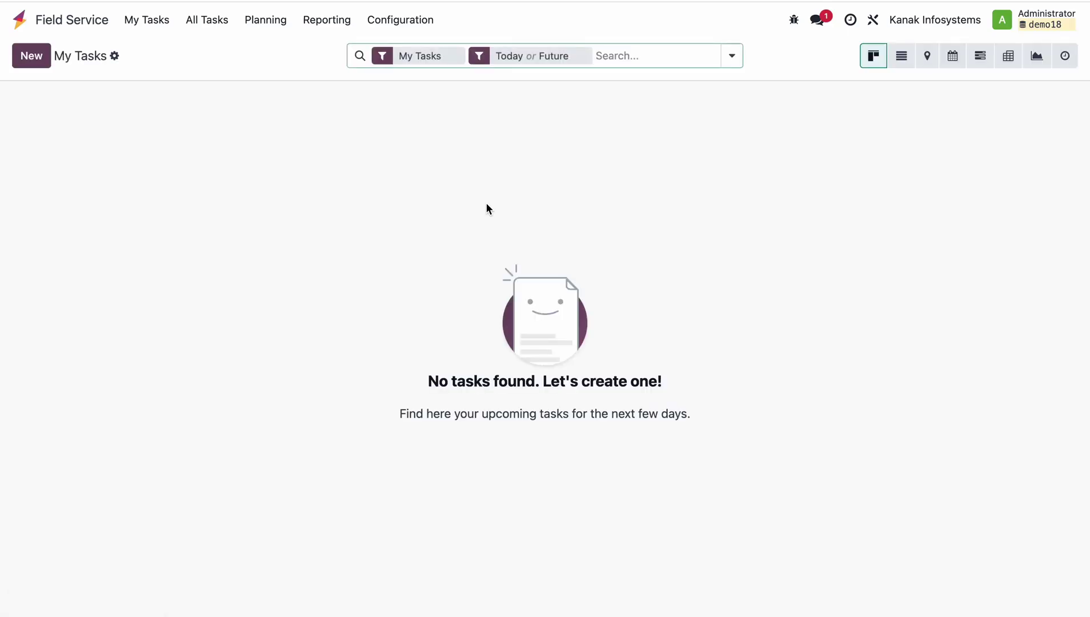
click(402, 19)
click(402, 70)
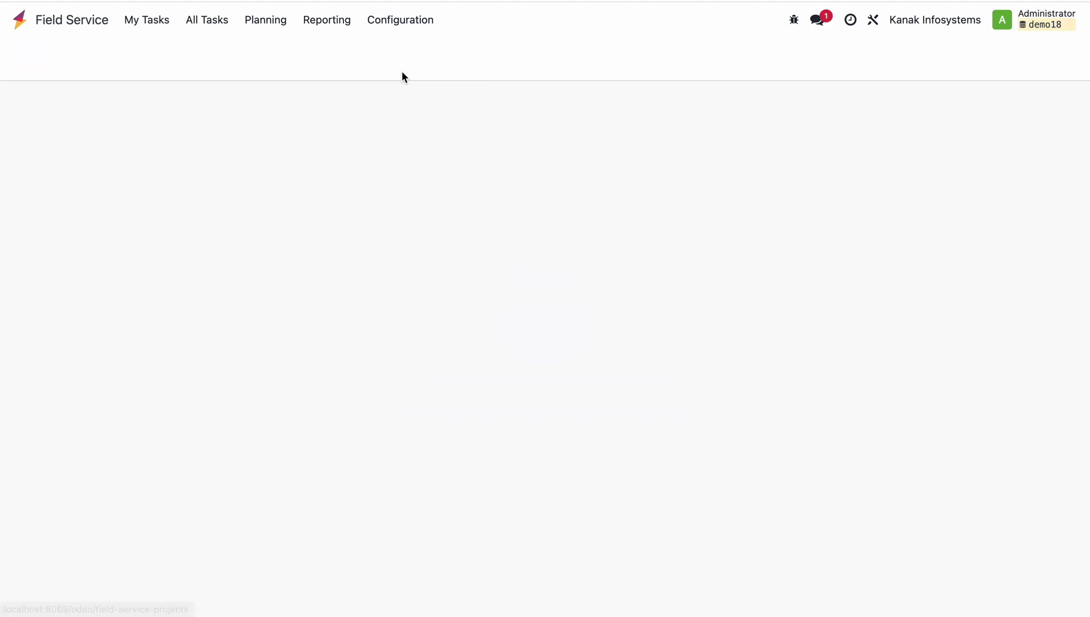
click(285, 127)
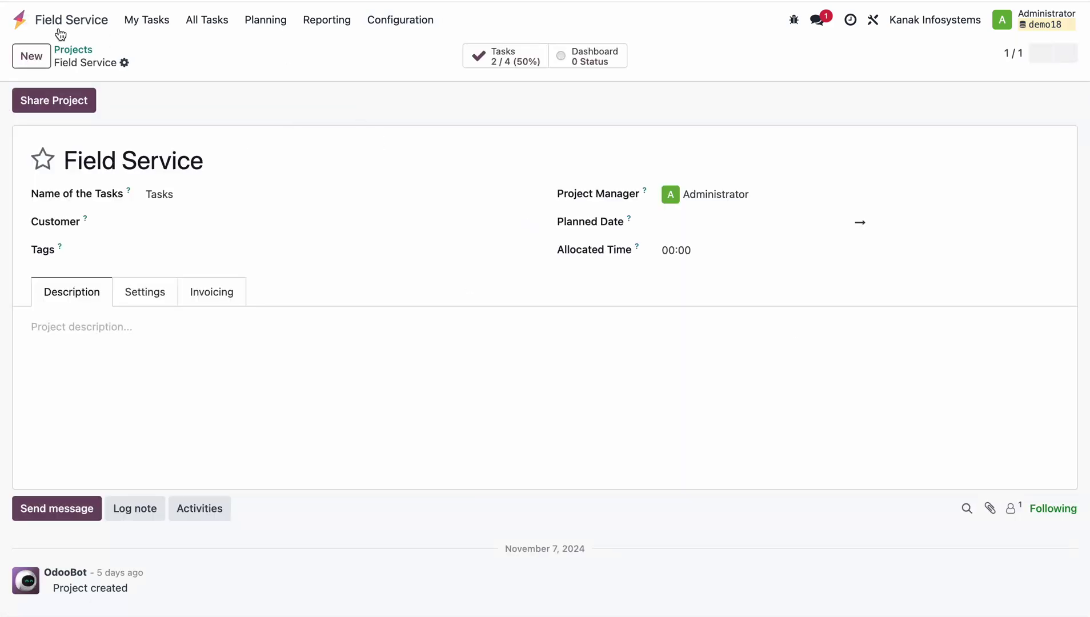
click(22, 23)
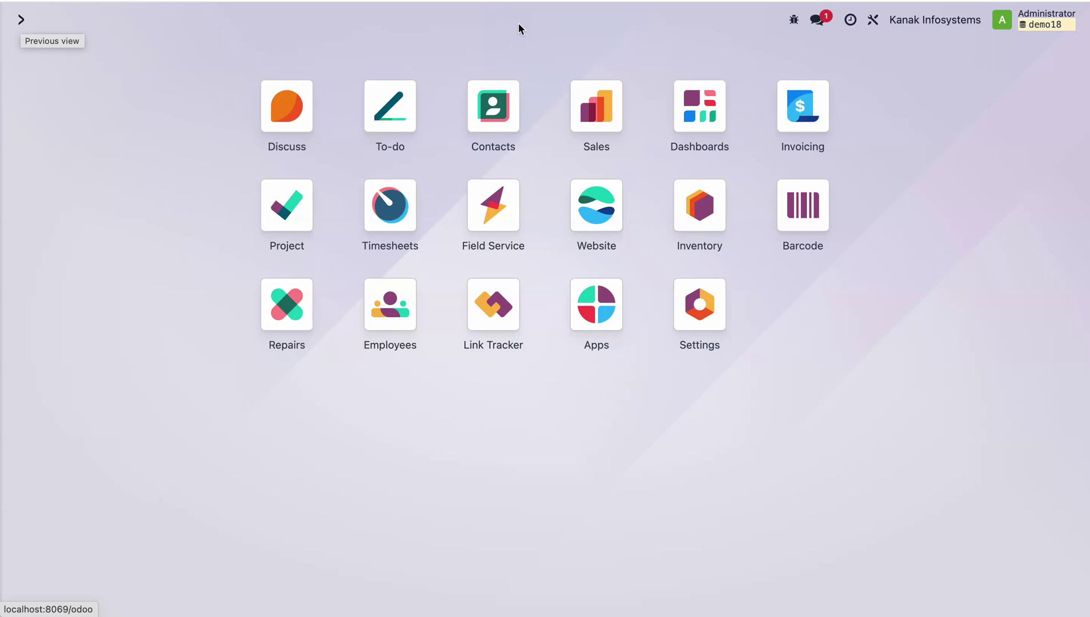
Start a quotation for the first customer with Analog Clocks with GPS Synchronization at 10,000.00.
click(586, 101)
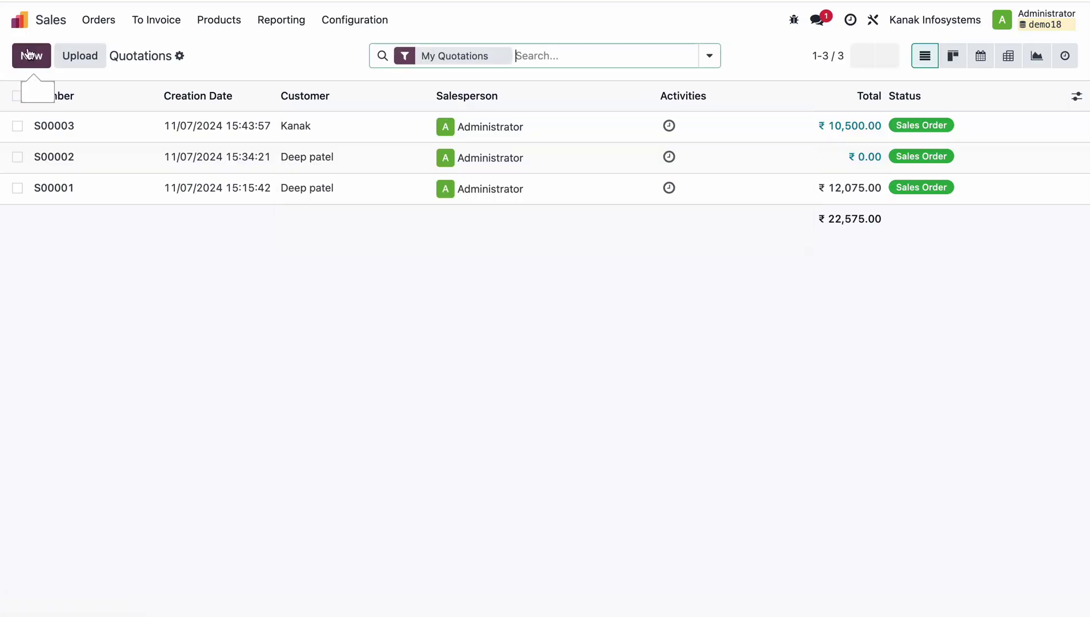
click(31, 55)
click(279, 189)
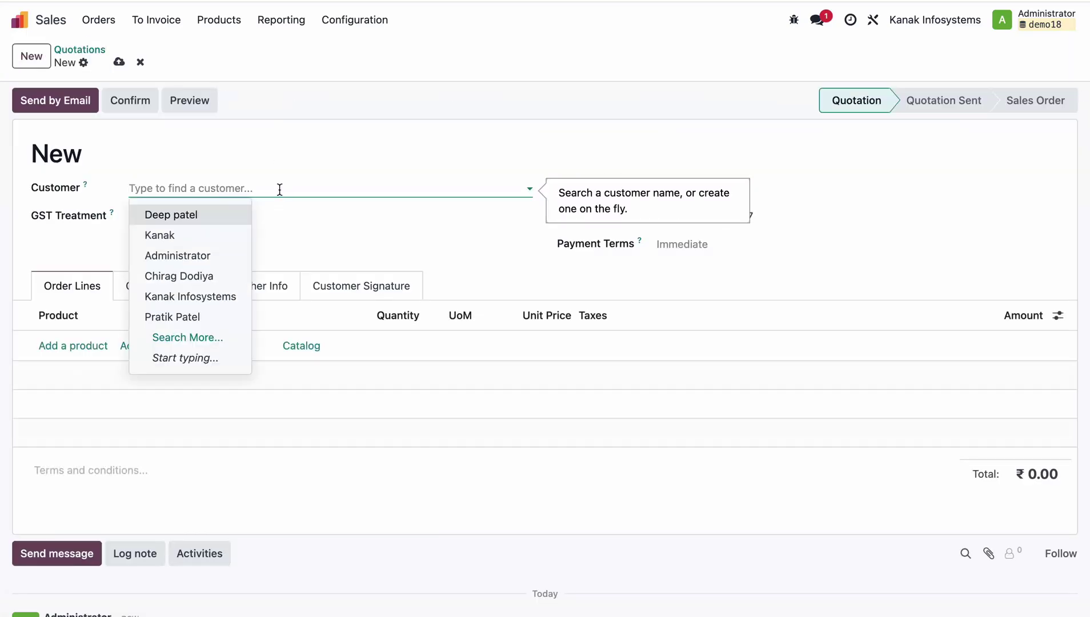
click(217, 216)
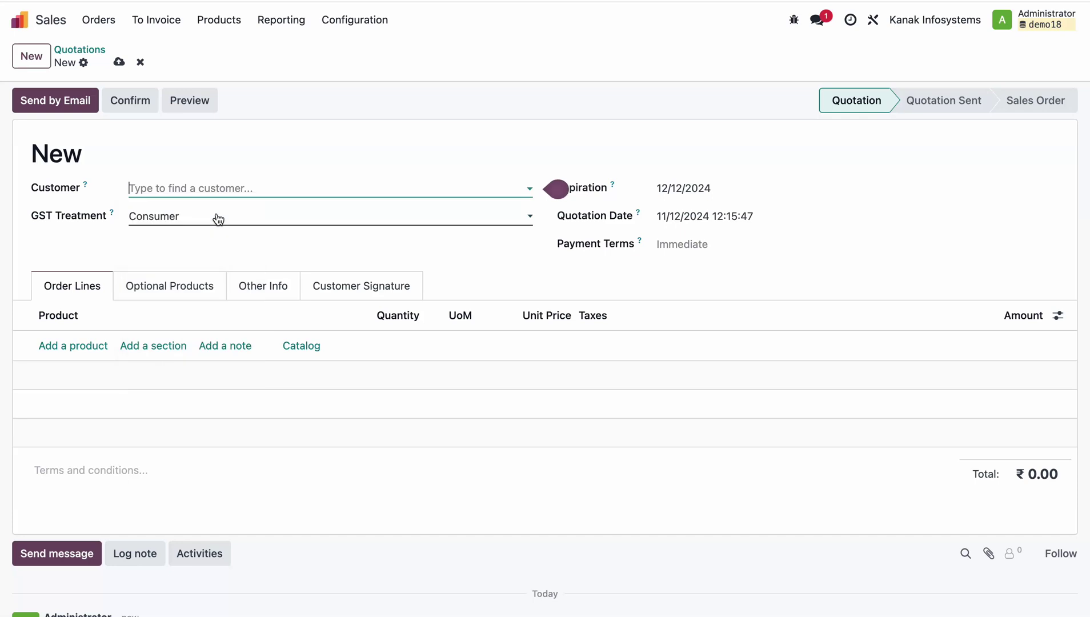
click(91, 381)
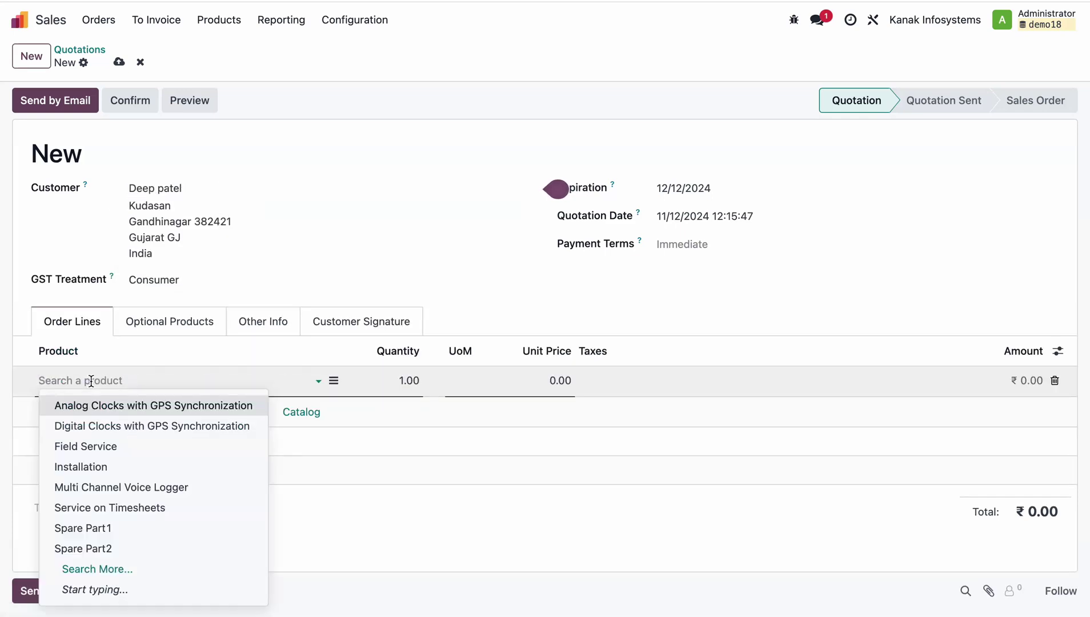
click(142, 411)
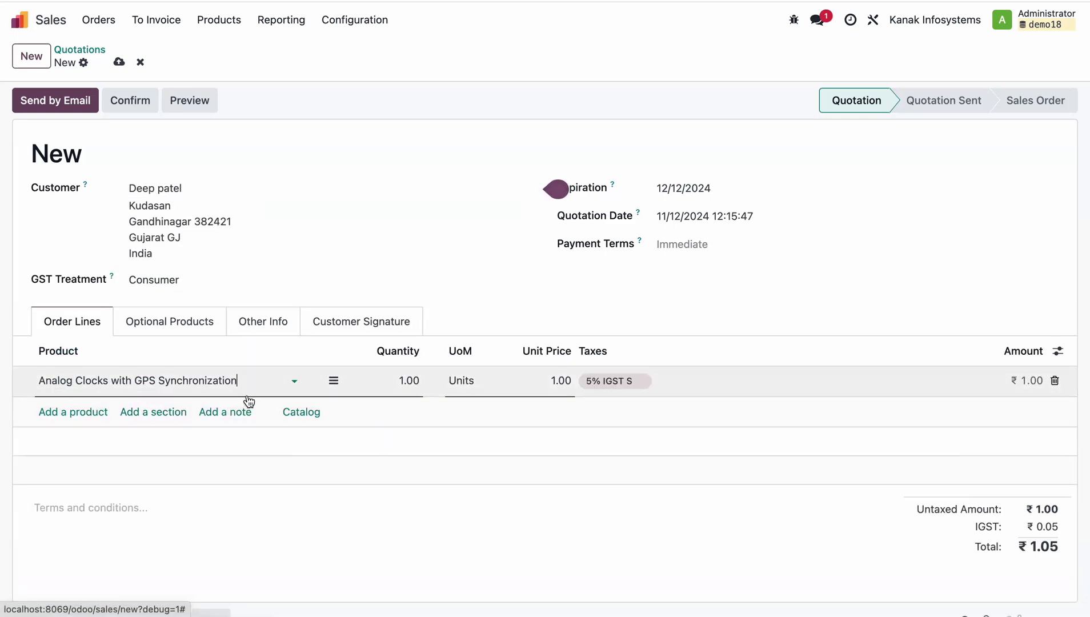
click(533, 377)
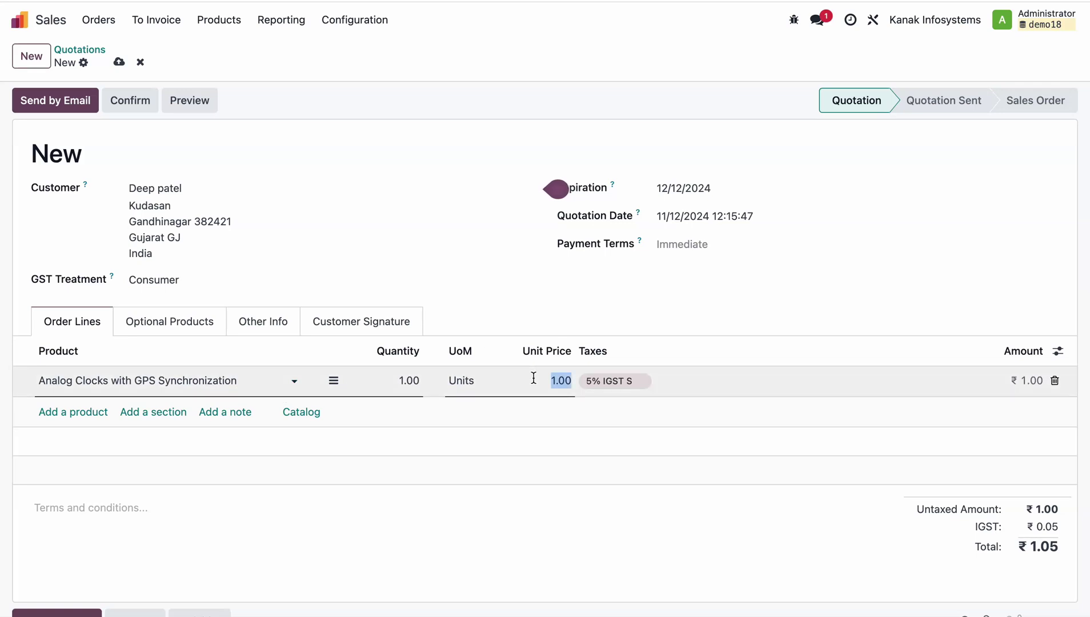
text(10000)
key(Tab)
Add an Installation line priced 0.00 with no tax and save the quotation.
click(86, 413)
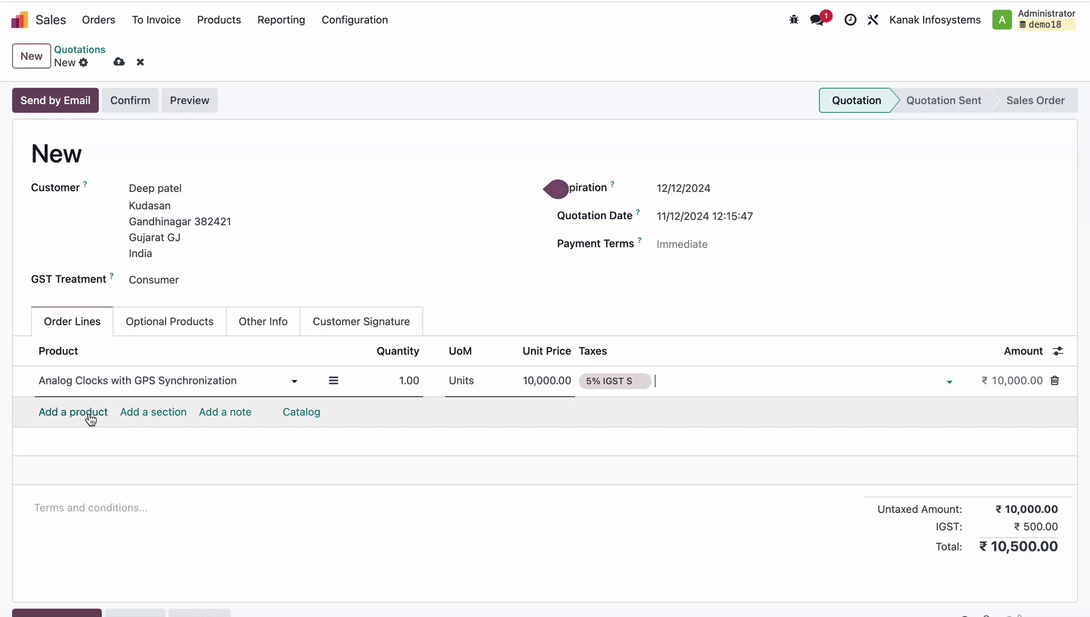
text(ins)
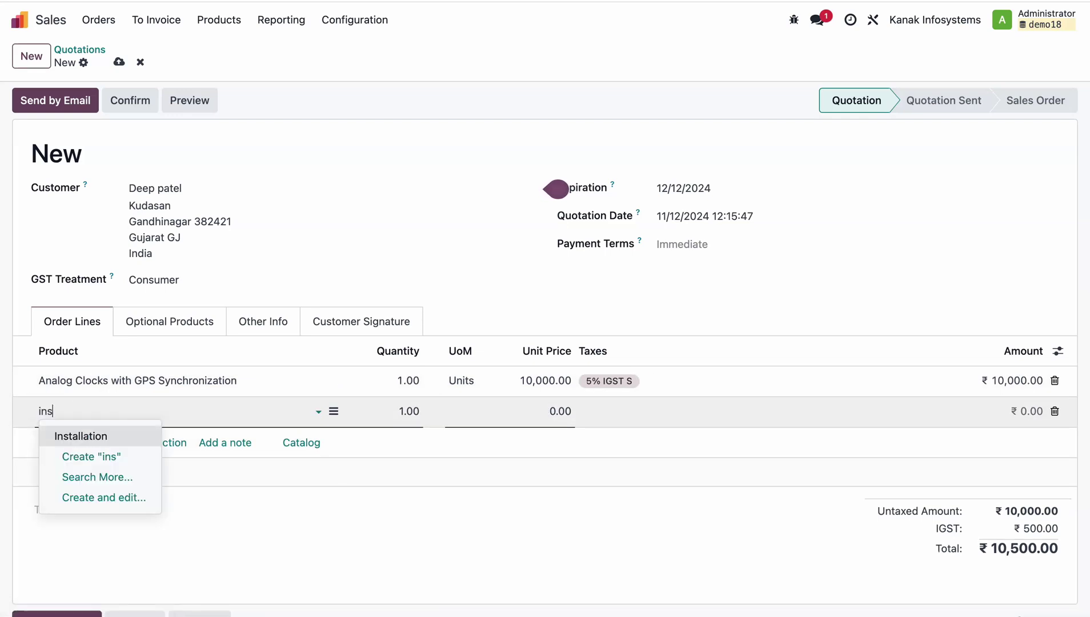
key(Return)
key(Tab)
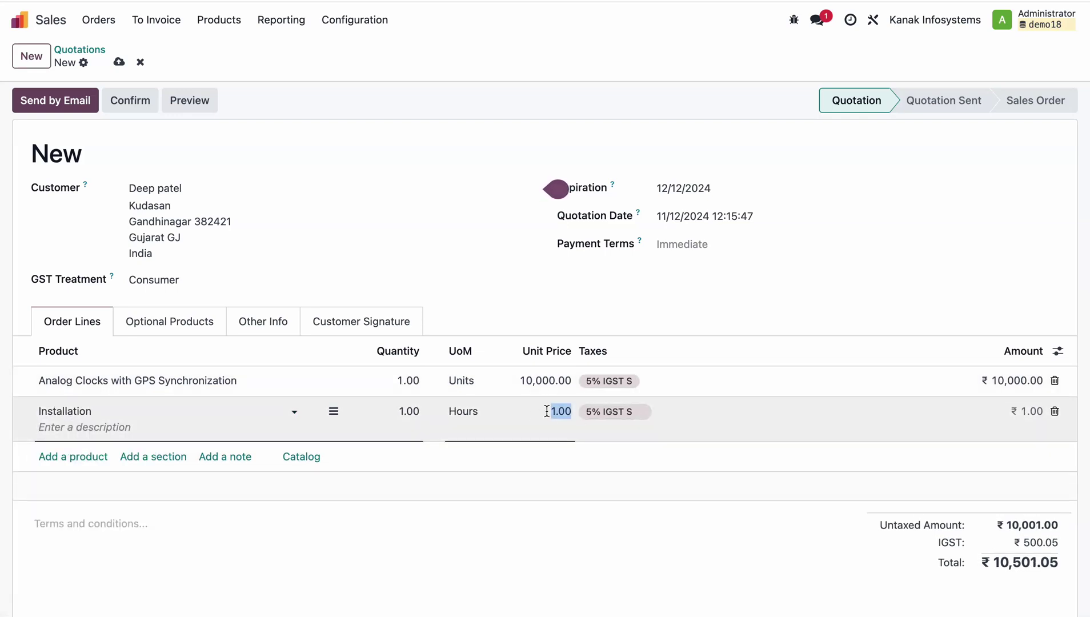
key(BackSpace)
key(Tab)
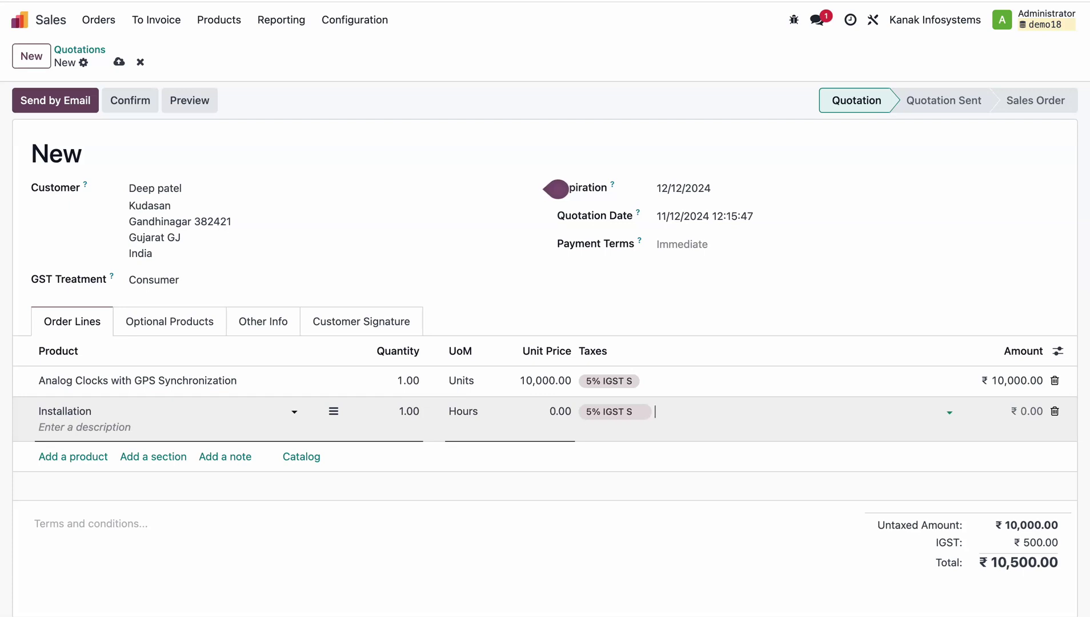
key(BackSpace)
click(119, 63)
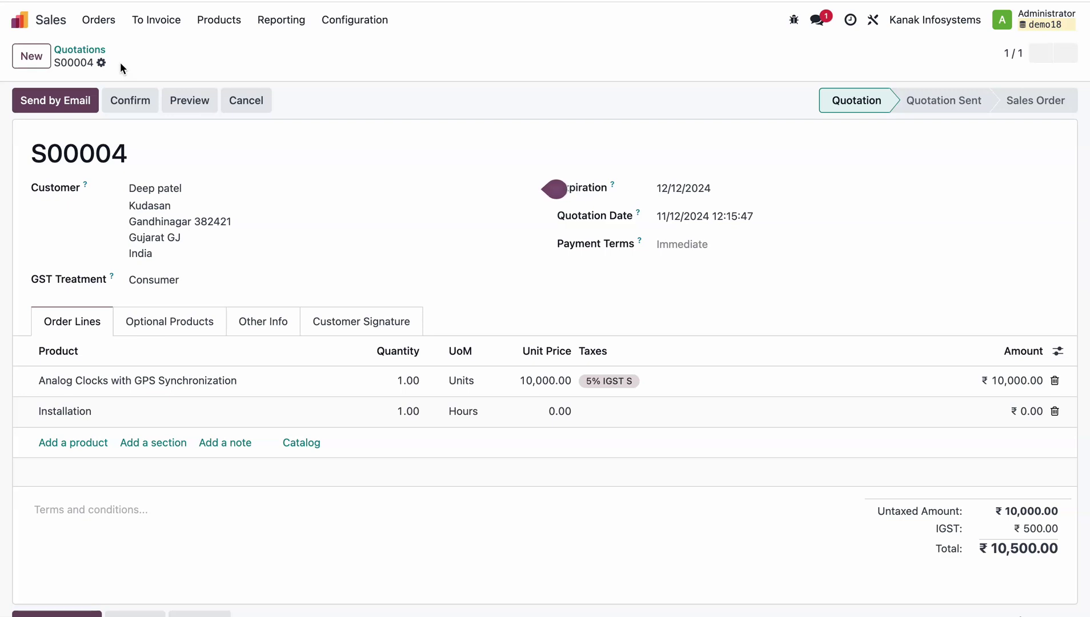
Confirm S00004, then review its linked project and S00004 - Installation task before returning home.
click(132, 100)
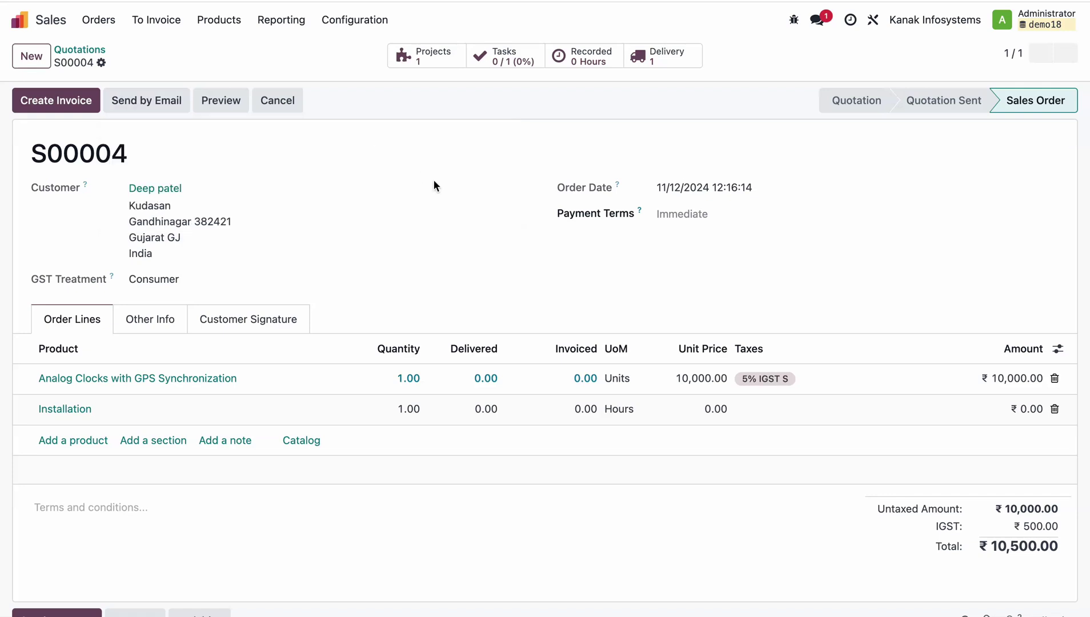
click(422, 56)
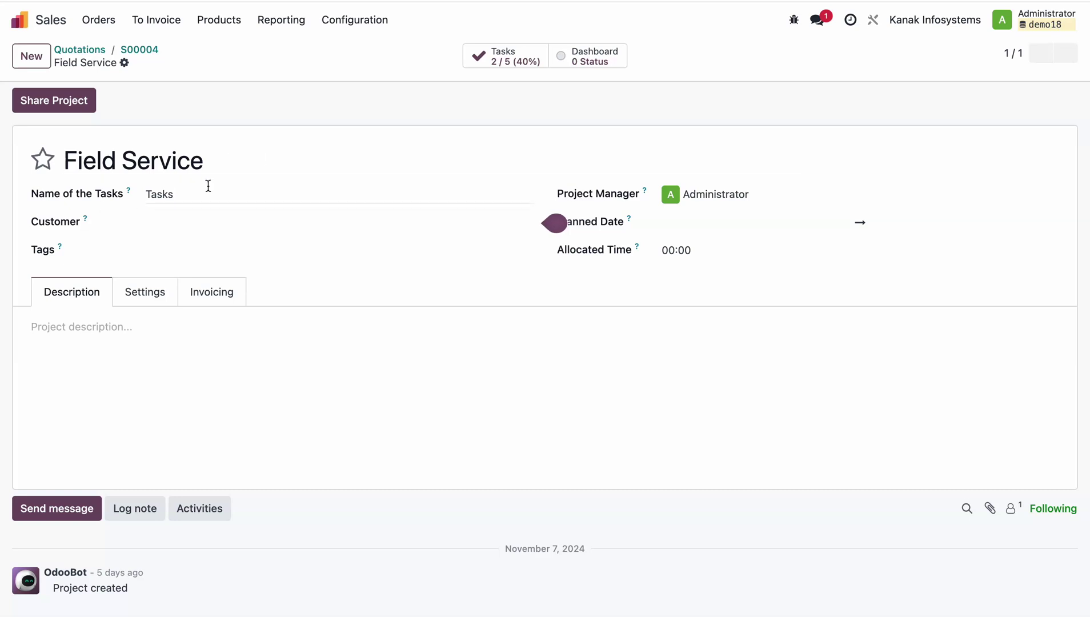
click(151, 54)
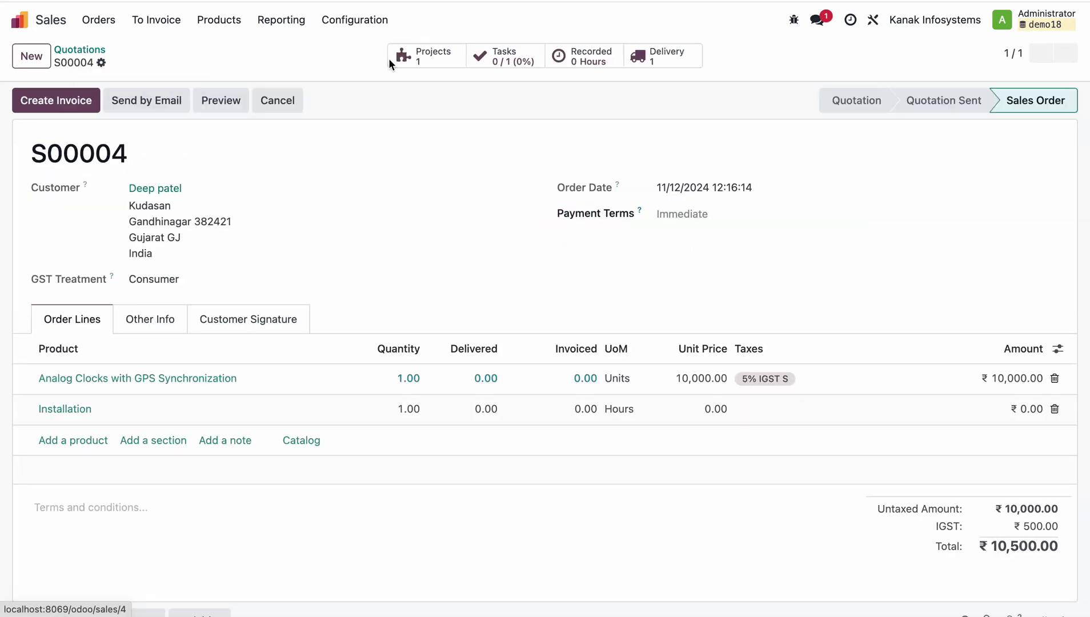
click(489, 55)
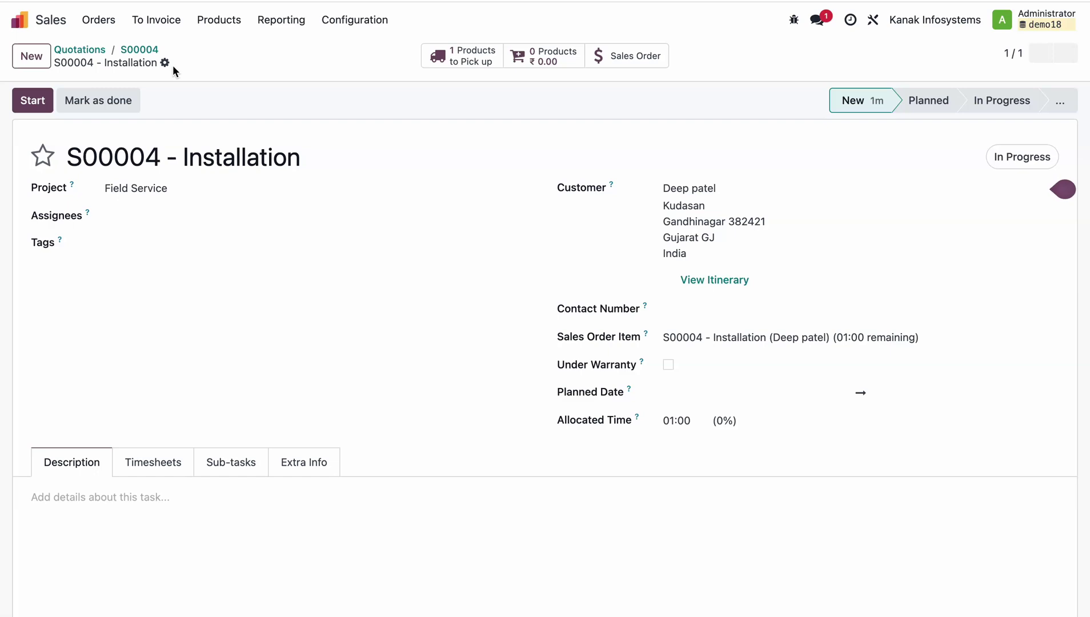
click(23, 21)
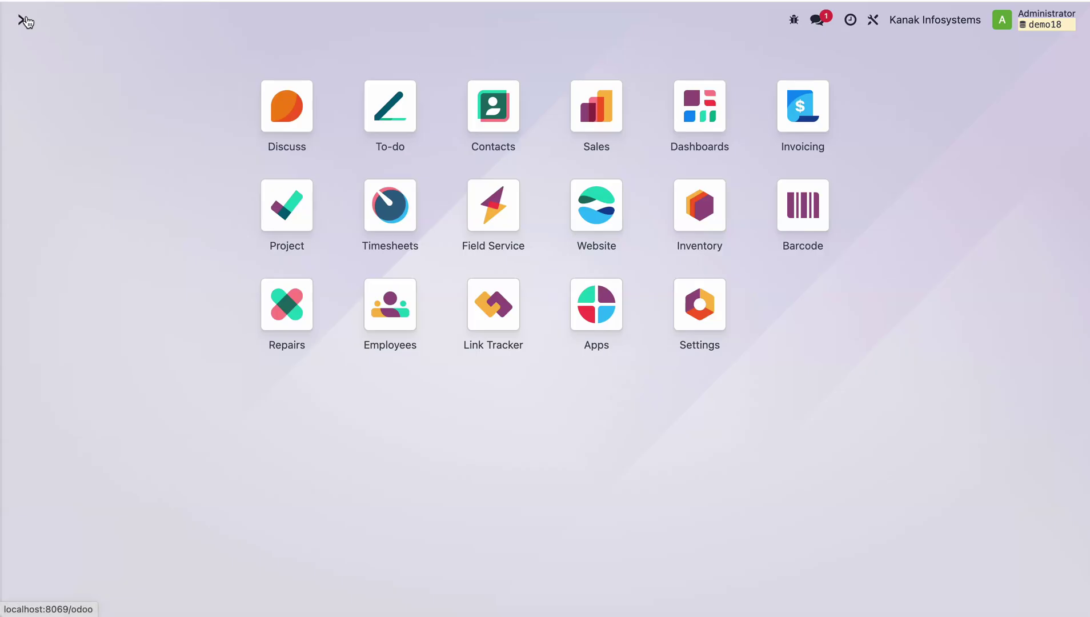
Open S00004 - Installation from Field Service All Tasks and add the technician as assignee.
click(502, 212)
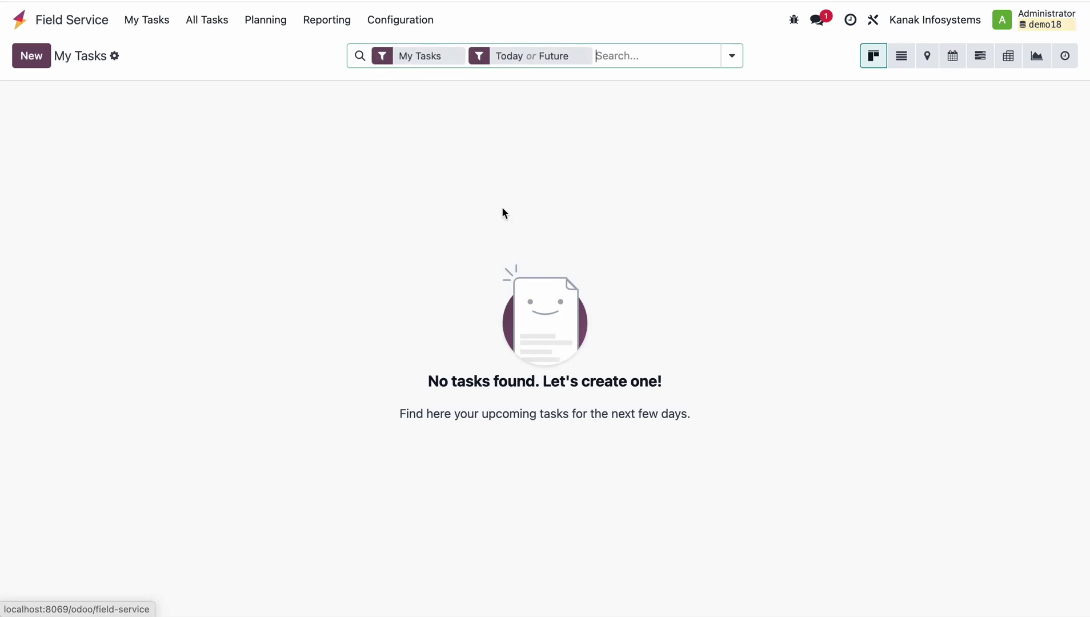
click(207, 22)
click(221, 50)
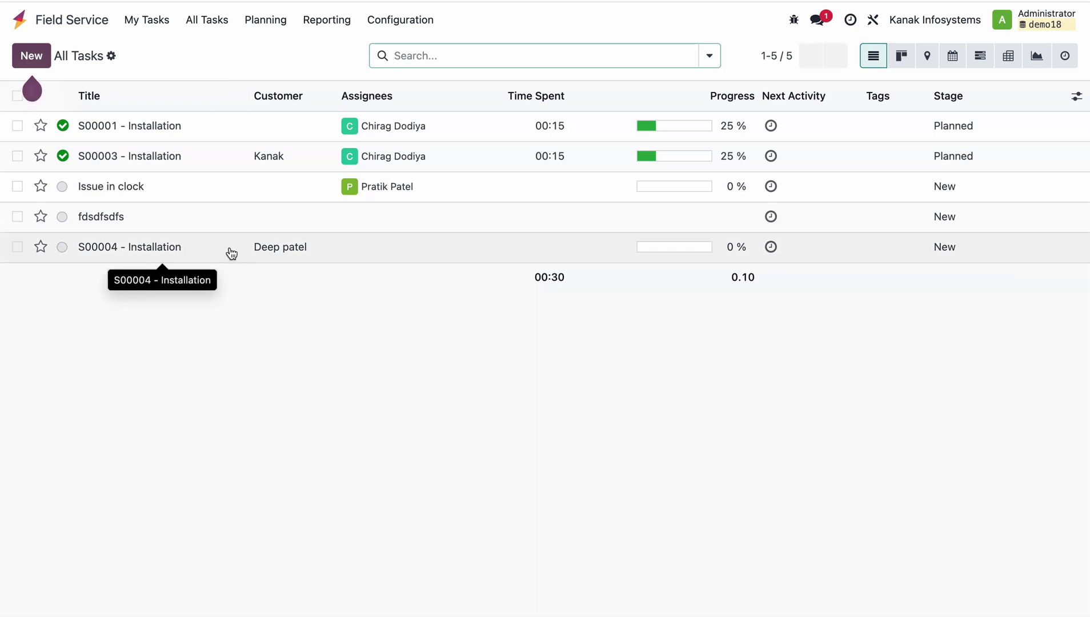
click(232, 253)
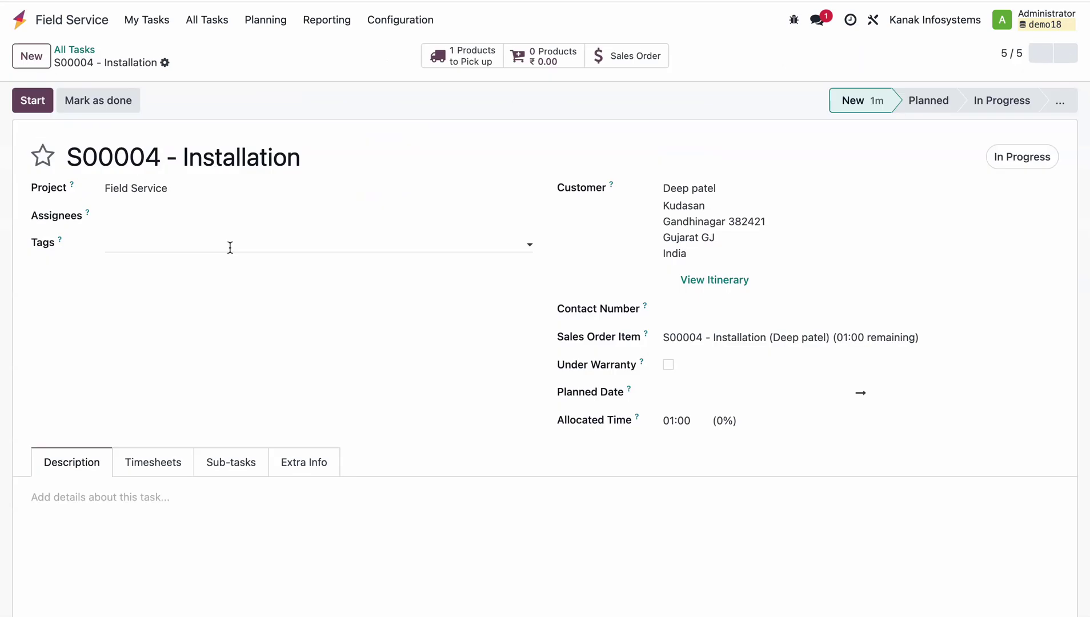
click(287, 219)
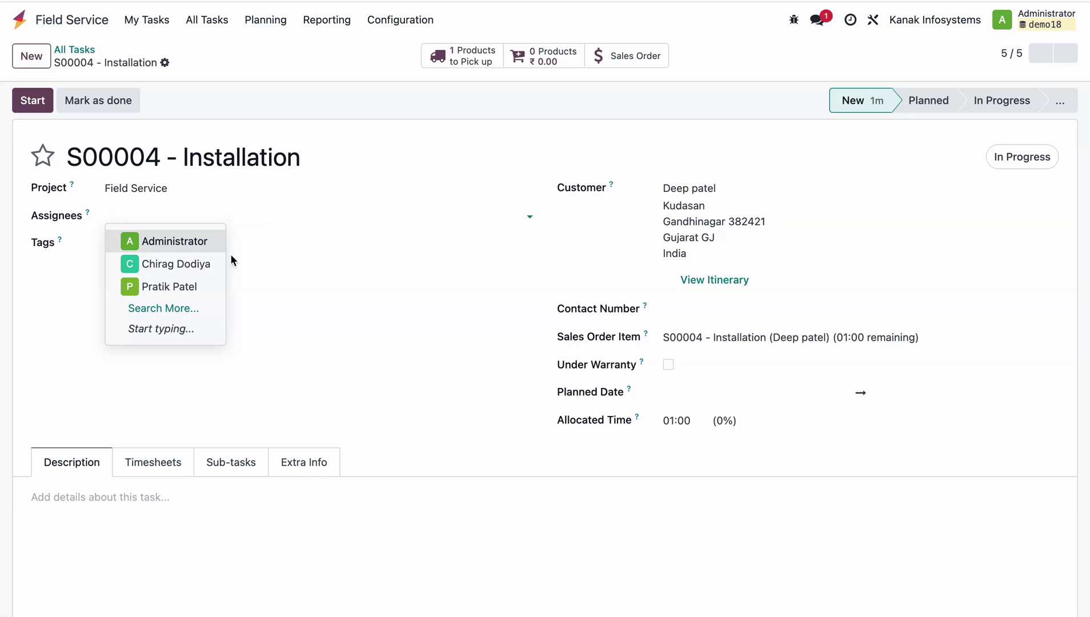
click(193, 289)
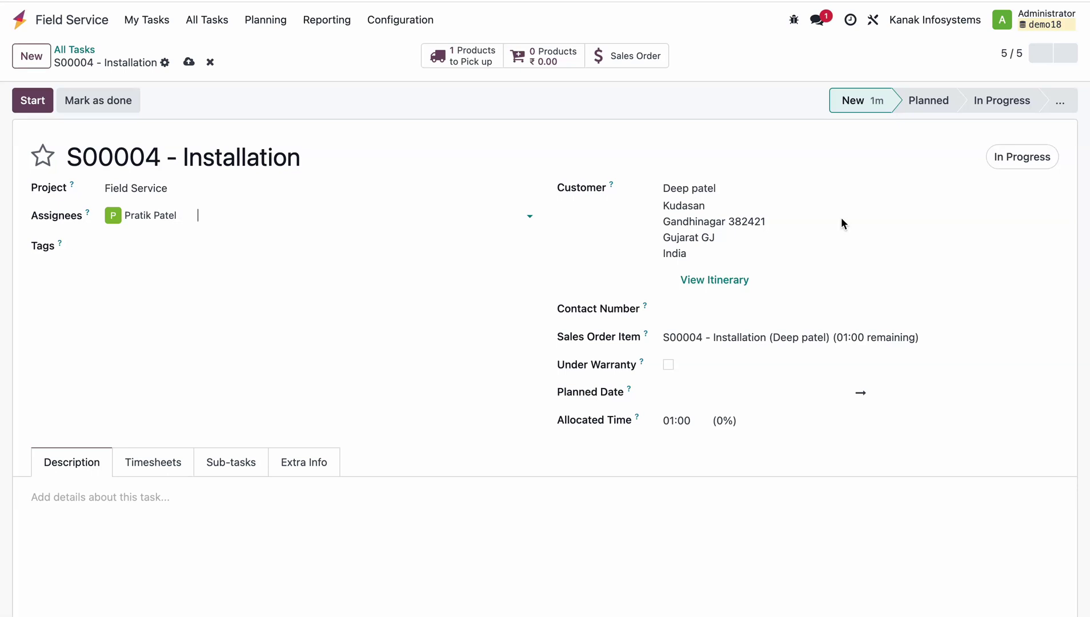
click(685, 400)
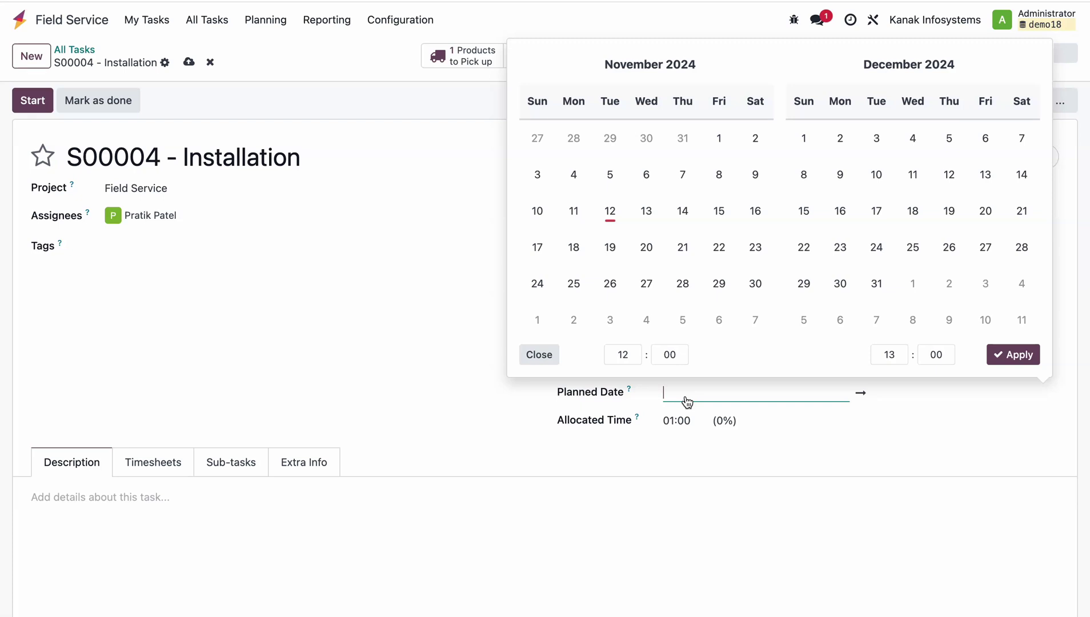
Plan the task for 11/12/2024 12:00–13:00, save it, and move it to Planned.
click(612, 215)
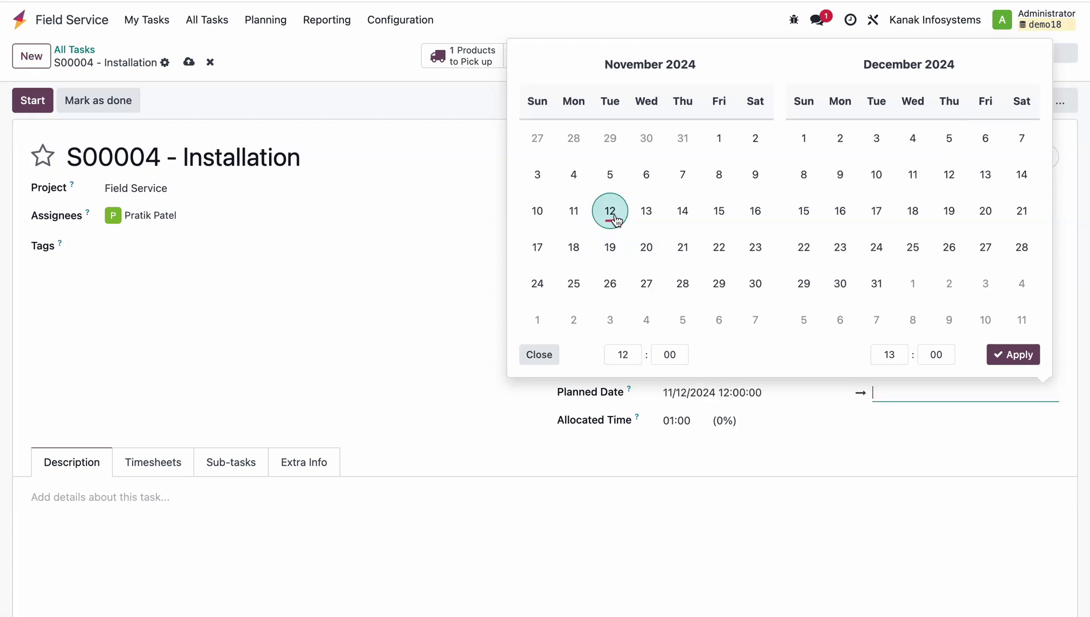
click(615, 219)
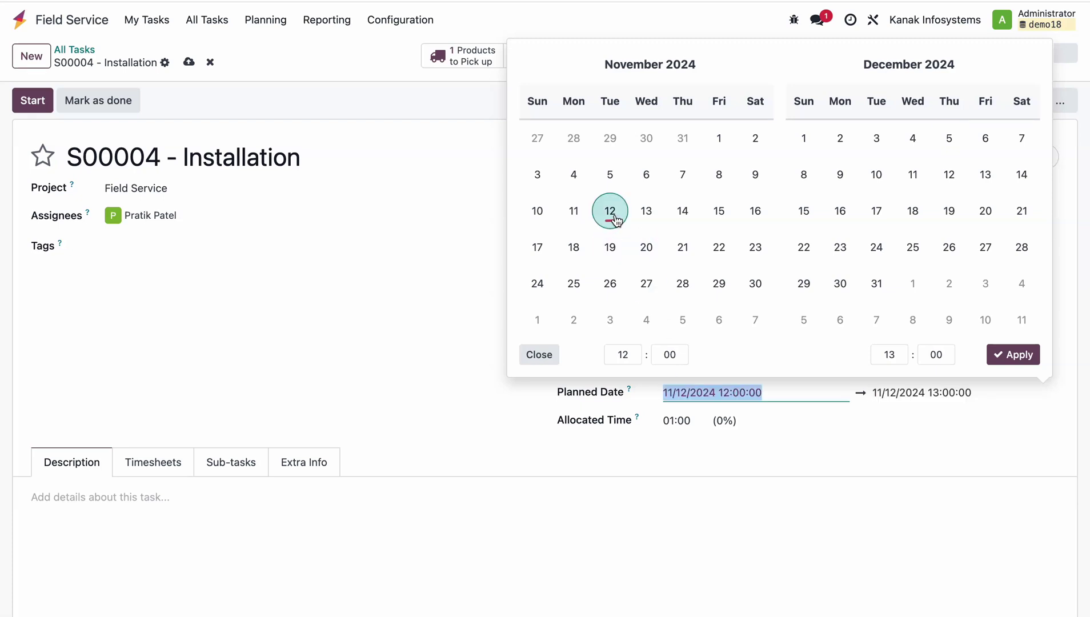
click(849, 480)
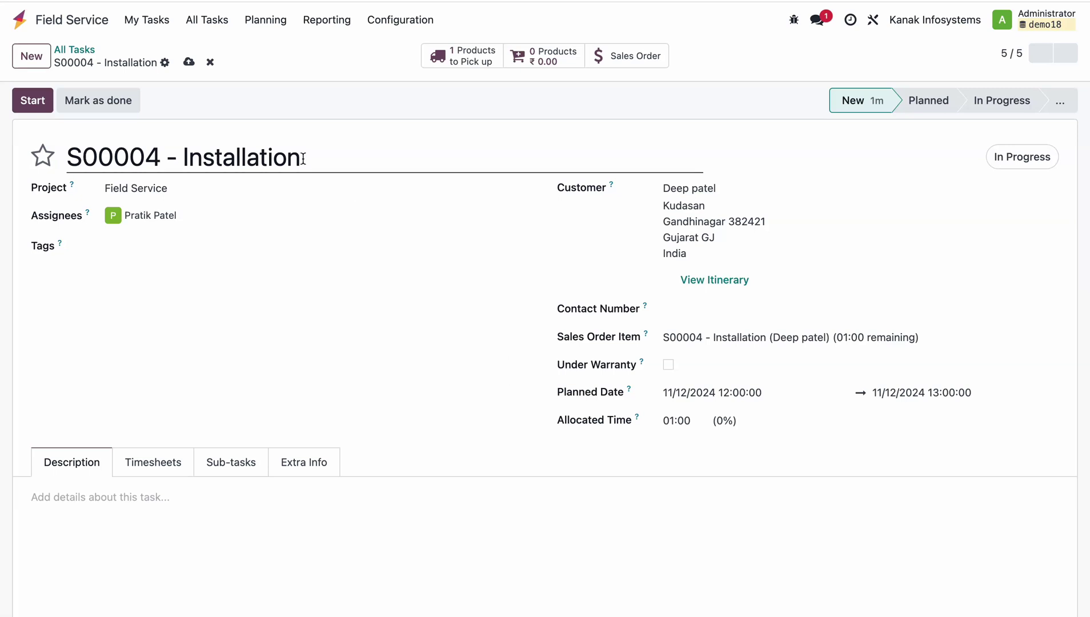
click(188, 61)
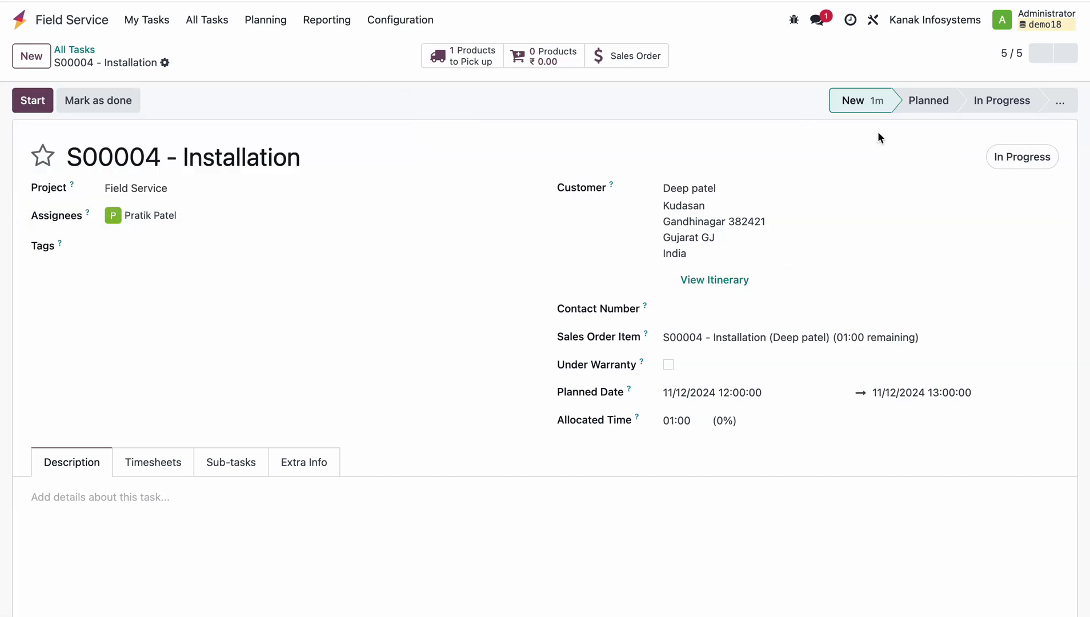
click(930, 101)
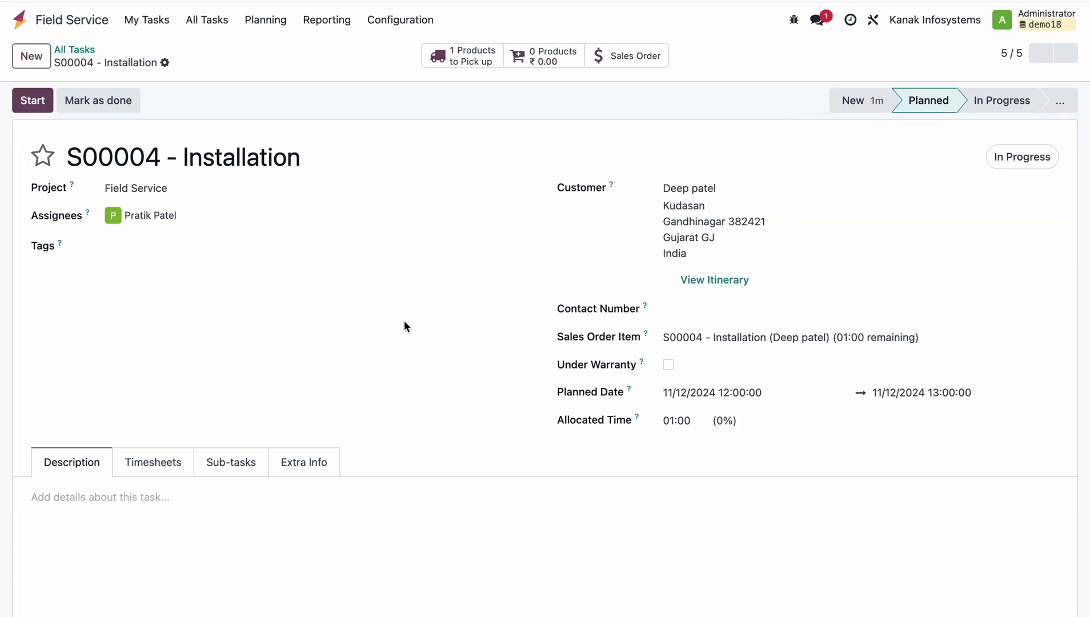
In an Incognito window, log in to the localhost Odoo with the technician's email and password.
key(ctrl+shift+n)
text(localhost:8069/web/login)
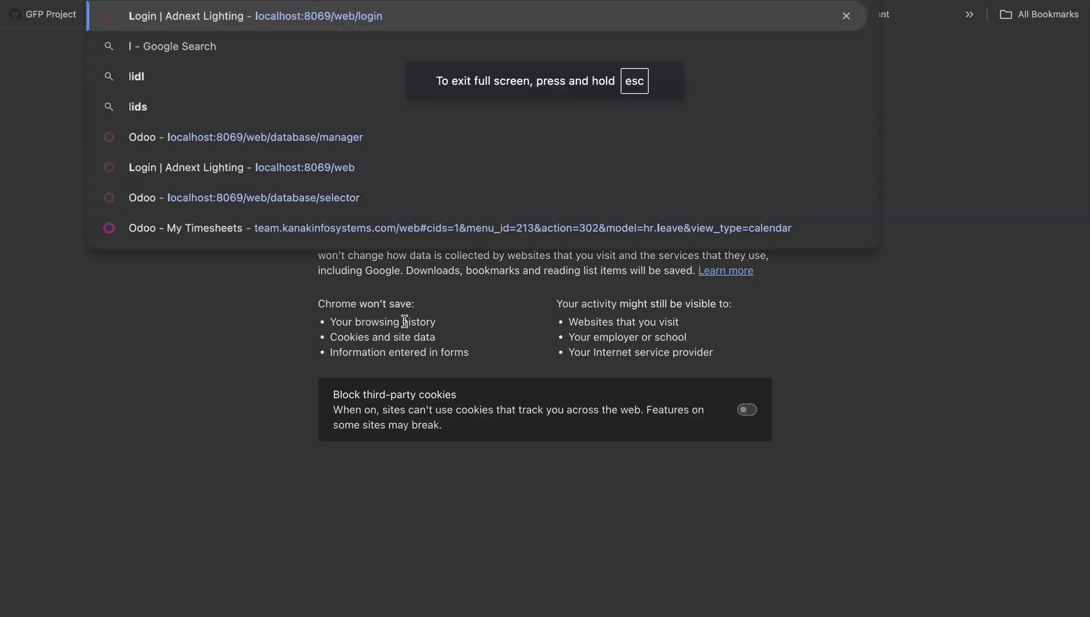
key(Return)
text(co)
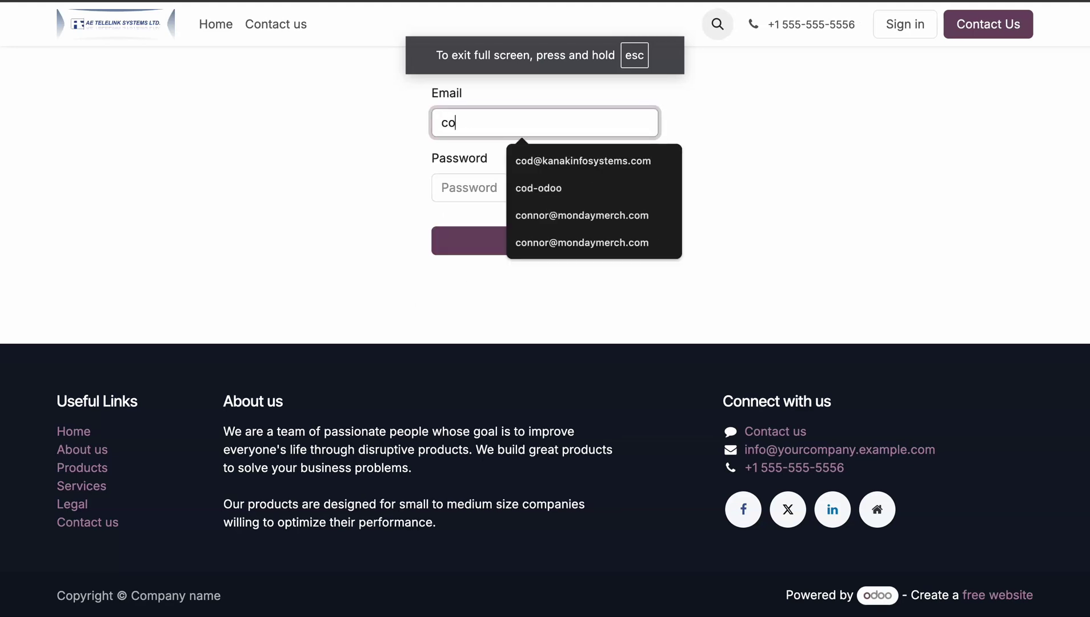
key(BackSpace)
key(BackSpace)
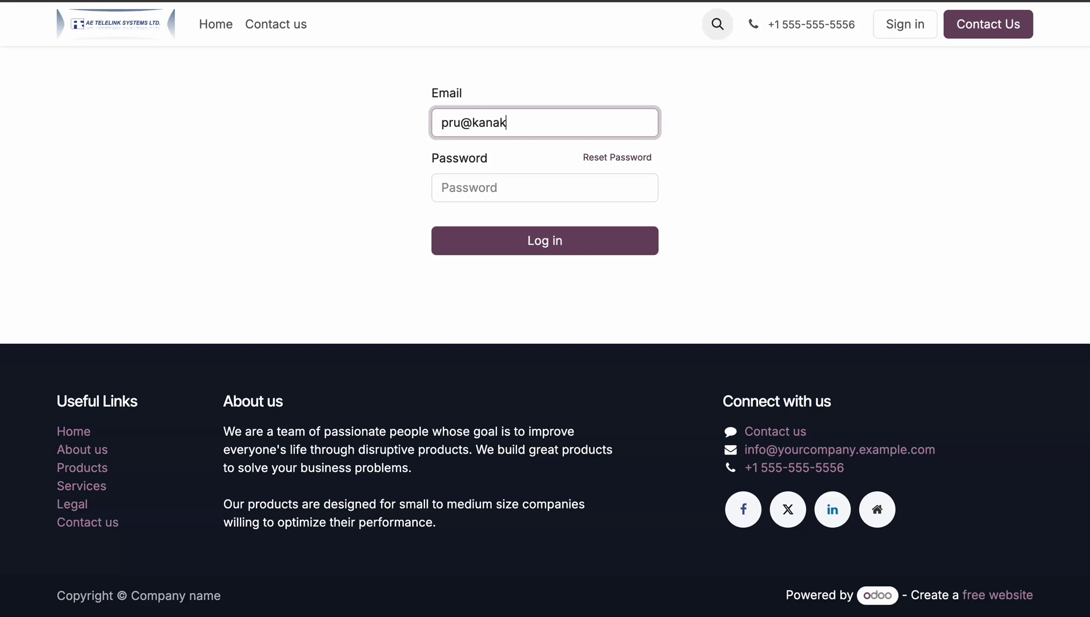
key(Tab)
text(1)
key(Return)
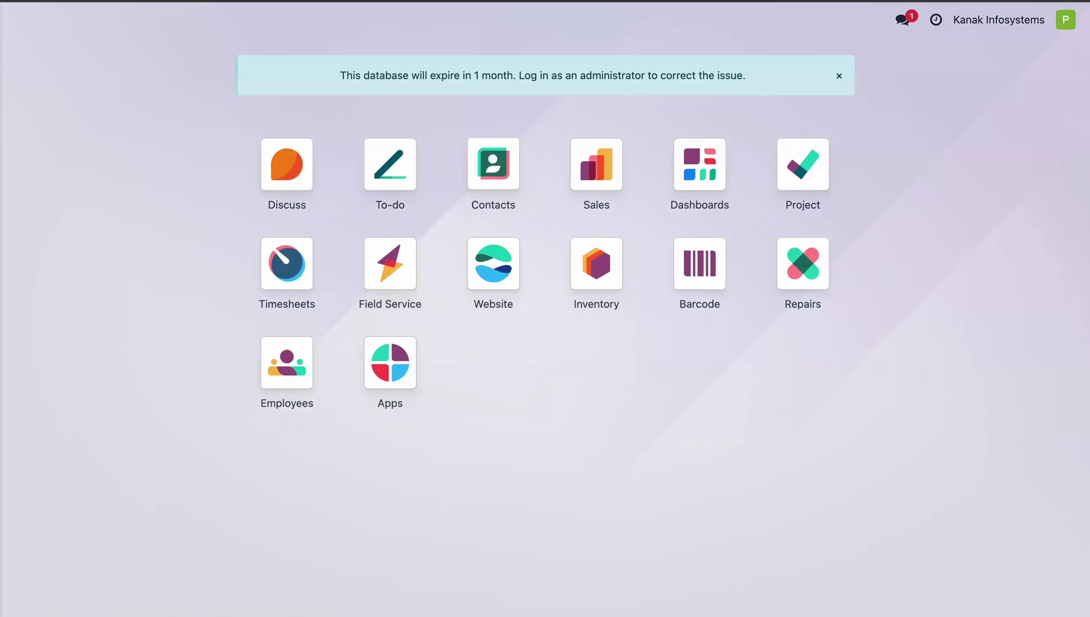
Dismiss the expiry notice, open the S00004 - Installation task, and start its timer.
click(838, 77)
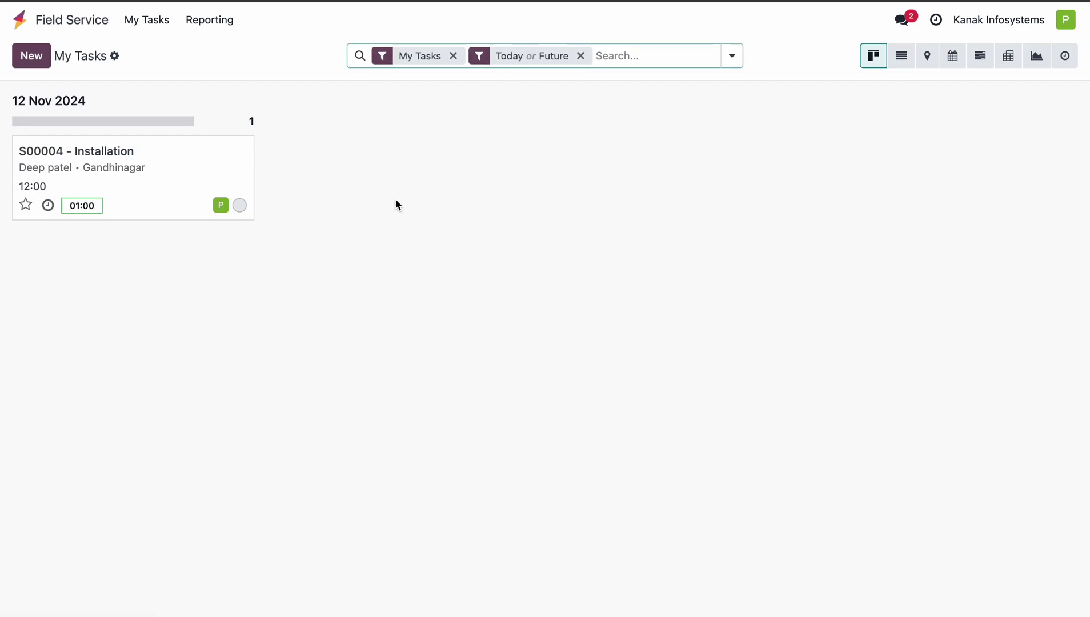
click(137, 180)
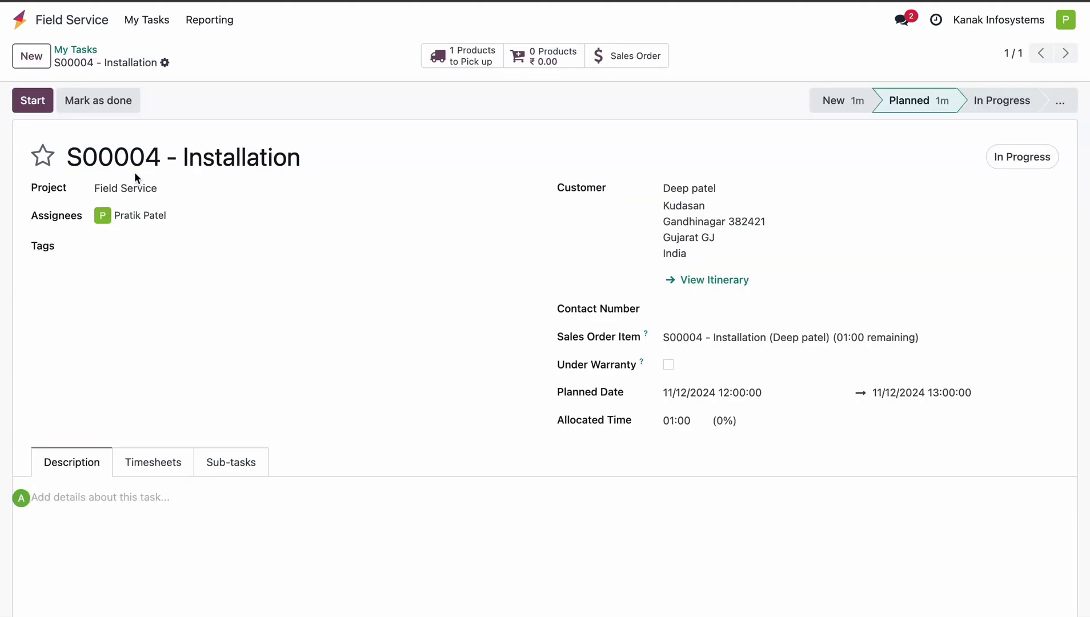
scroll(330, 309, down, 3)
scroll(330, 308, up, 2)
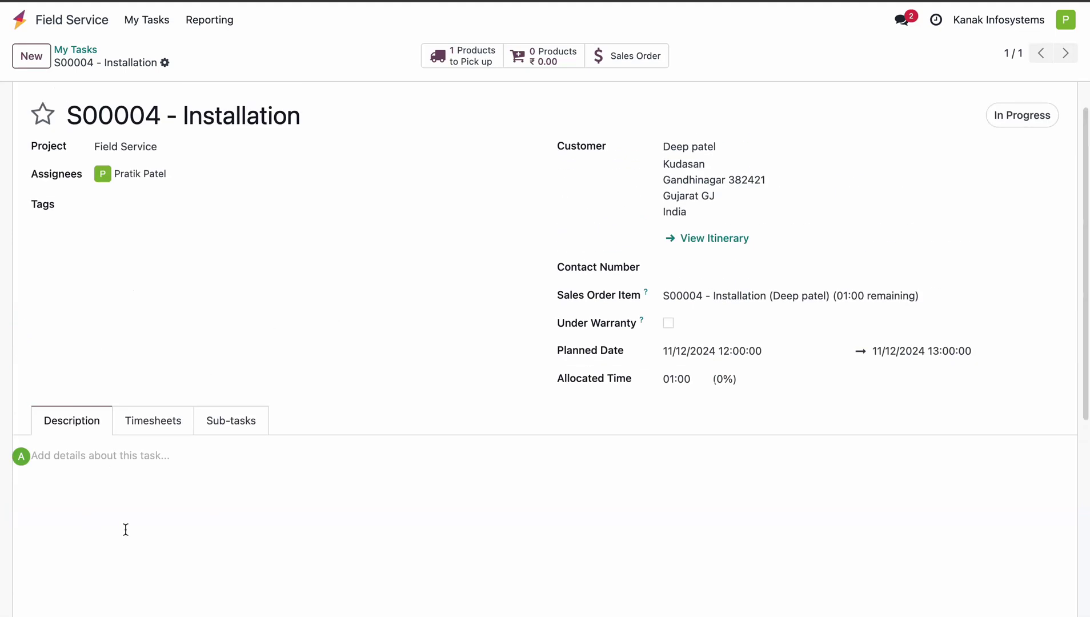
scroll(156, 466, up, 1)
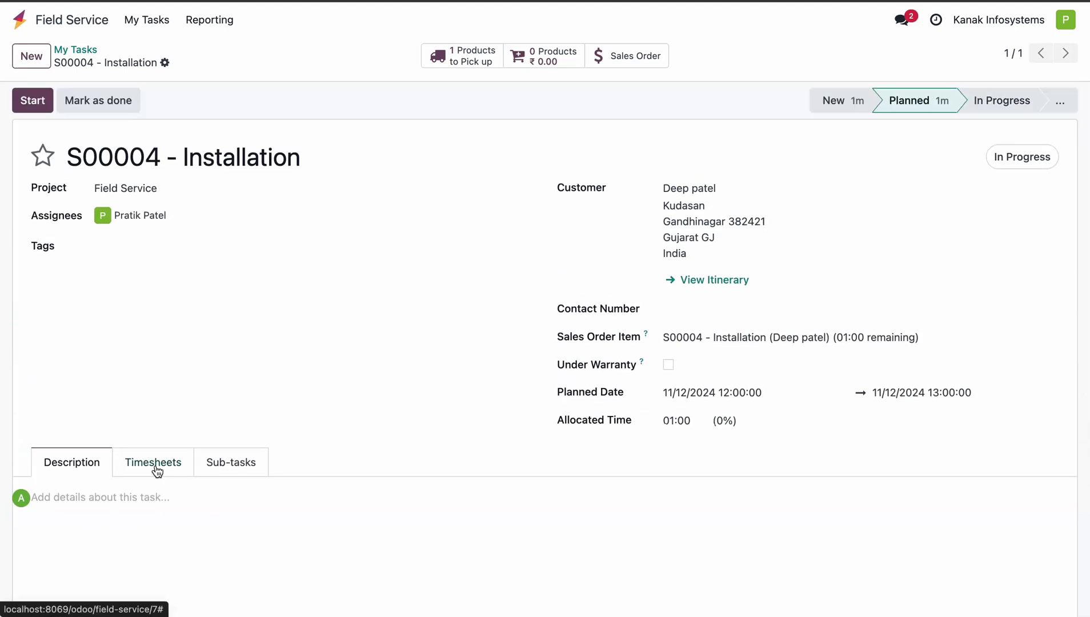
click(32, 101)
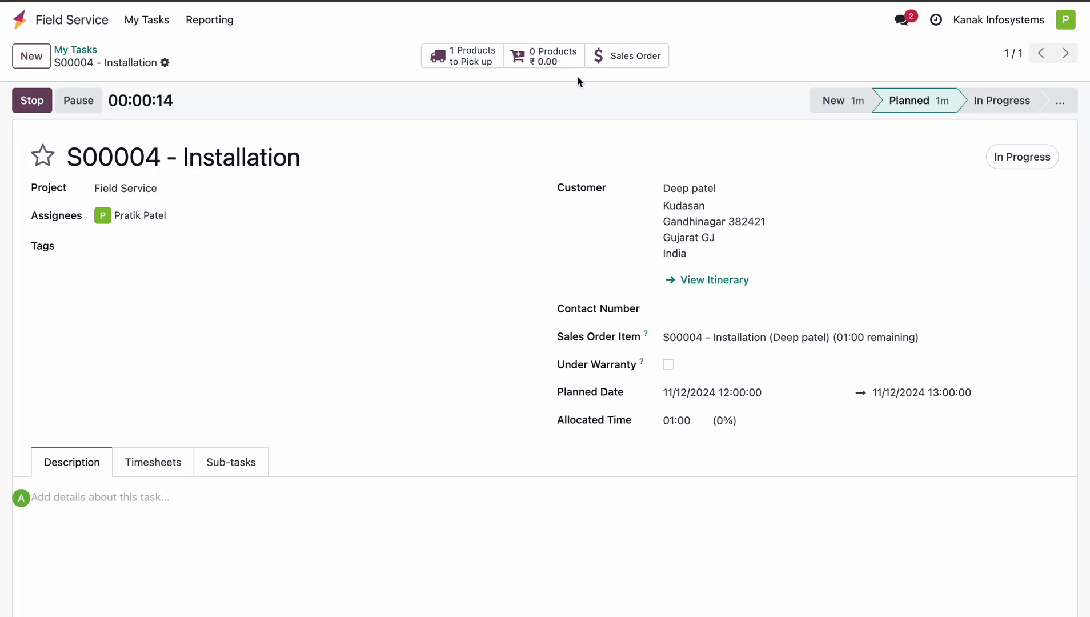
Add one Spare Part1 from the Products page and return to the S00004 task.
click(546, 56)
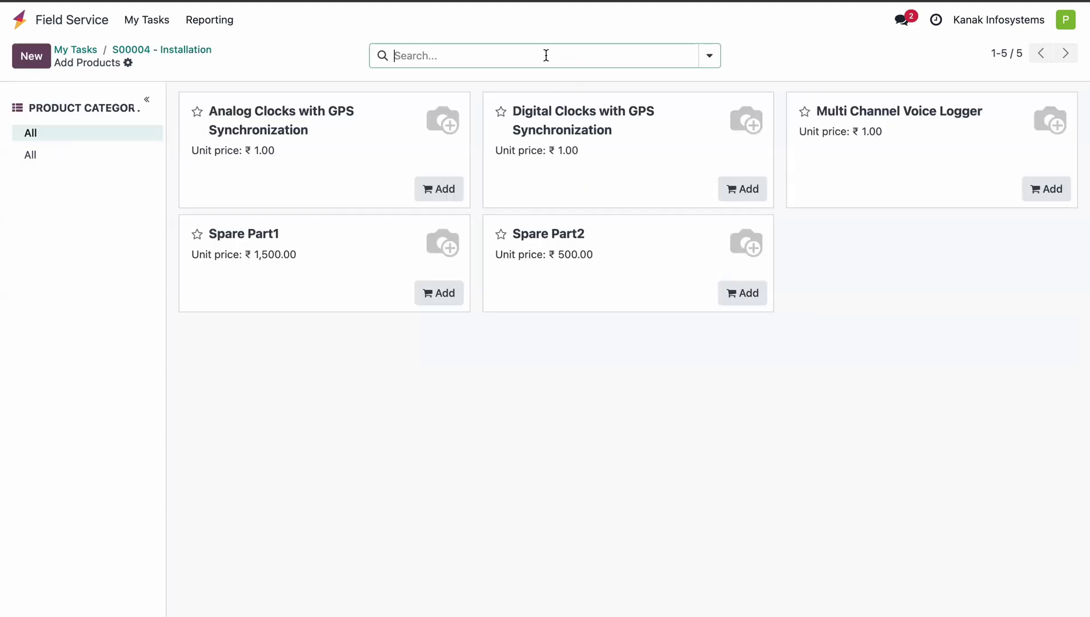
click(444, 293)
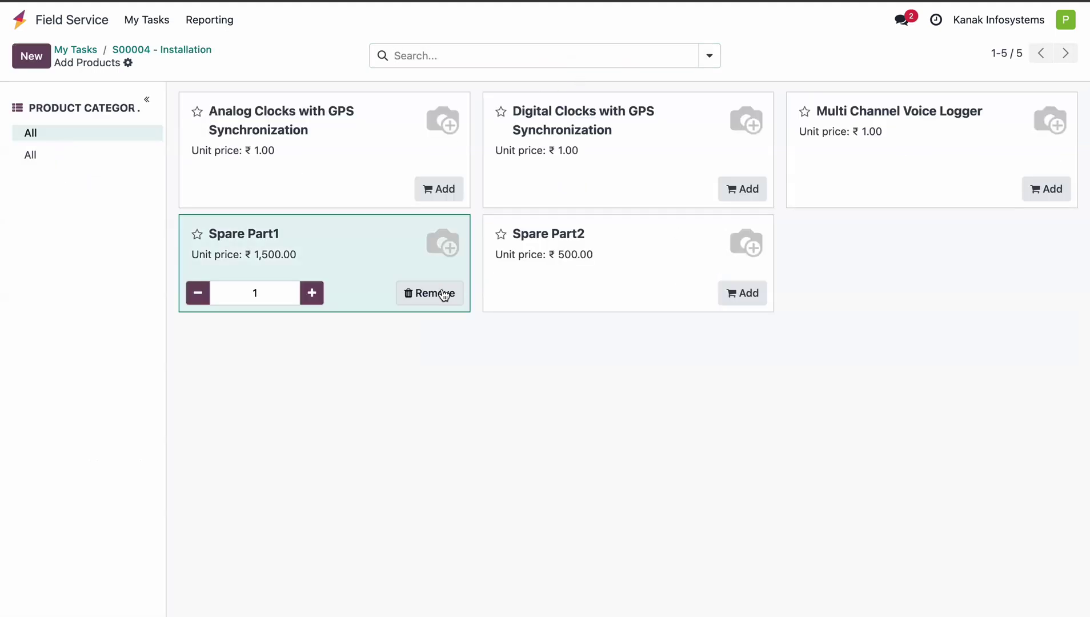
click(181, 51)
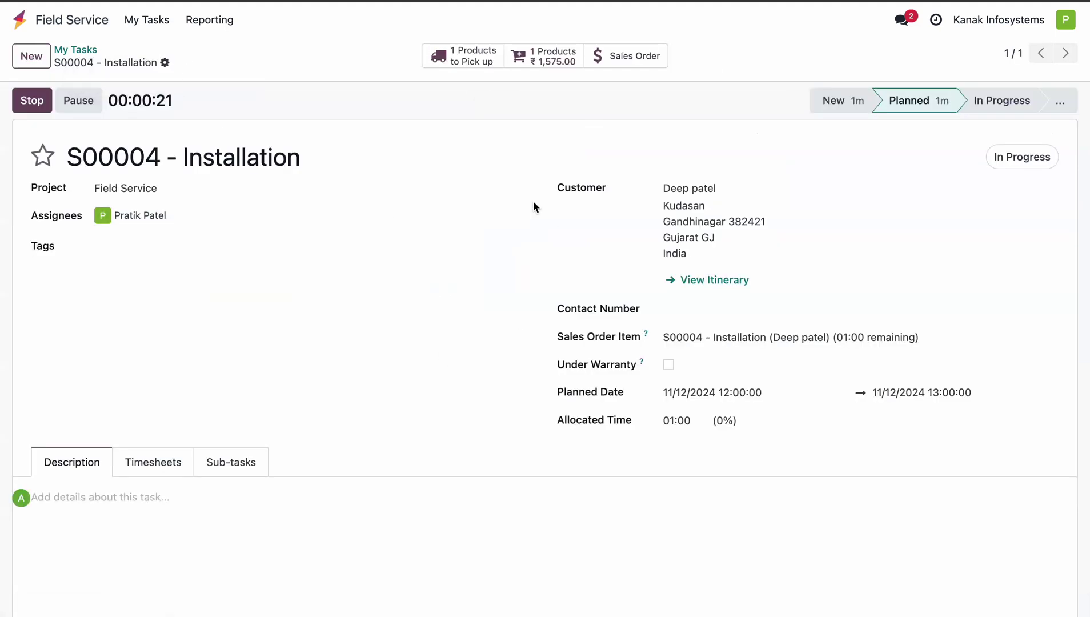
Stop the timer, log the 00:15 spent, and view the task's Timesheets.
scroll(397, 297, down, 3)
scroll(397, 297, up, 3)
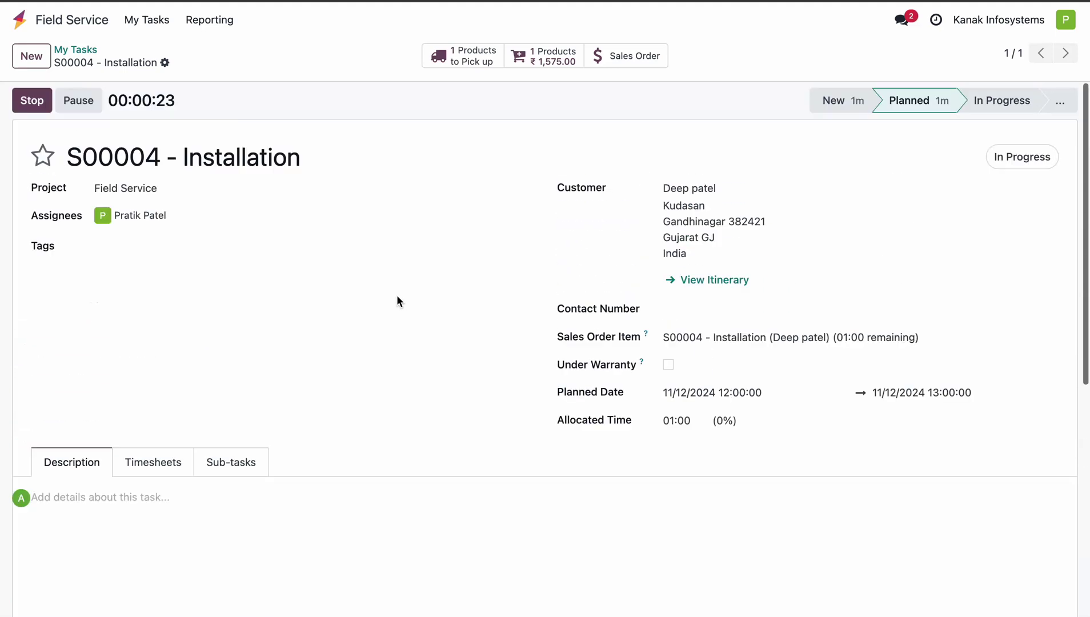
click(27, 104)
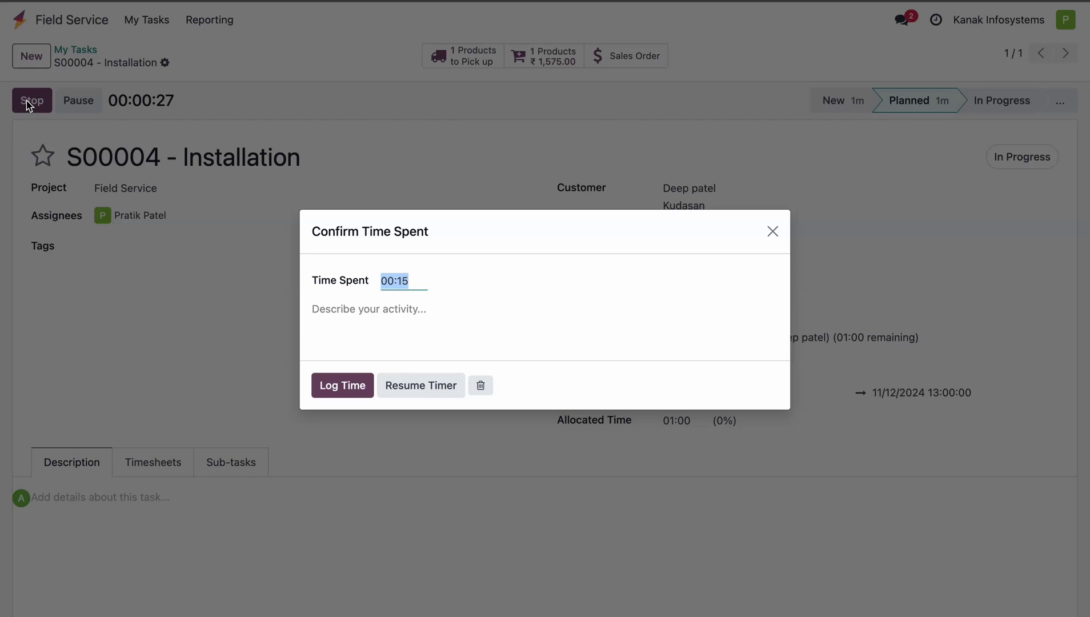
click(343, 385)
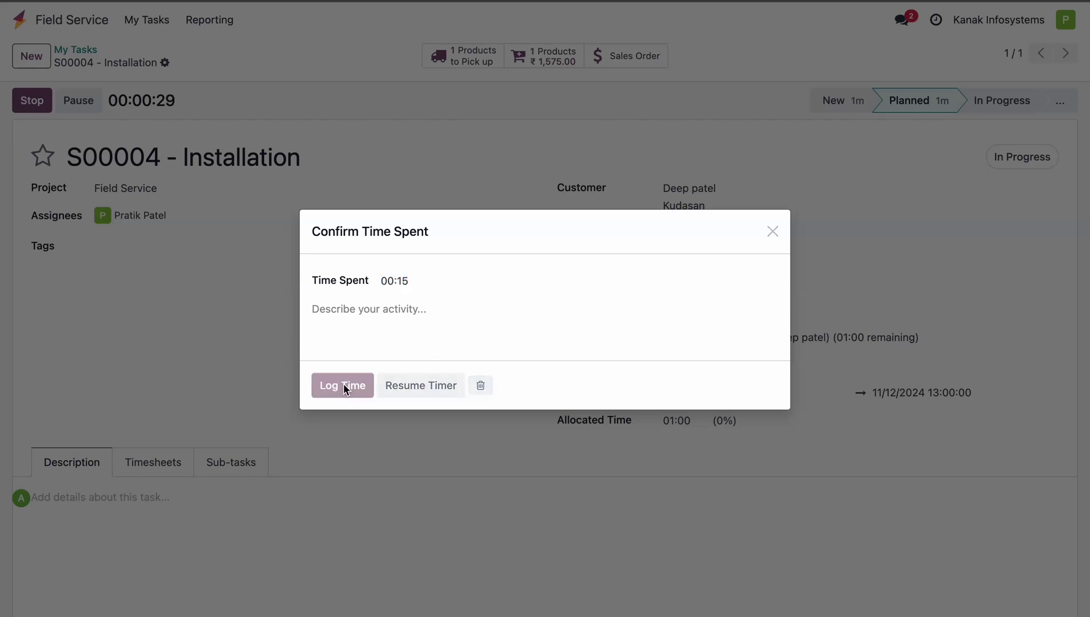
click(163, 462)
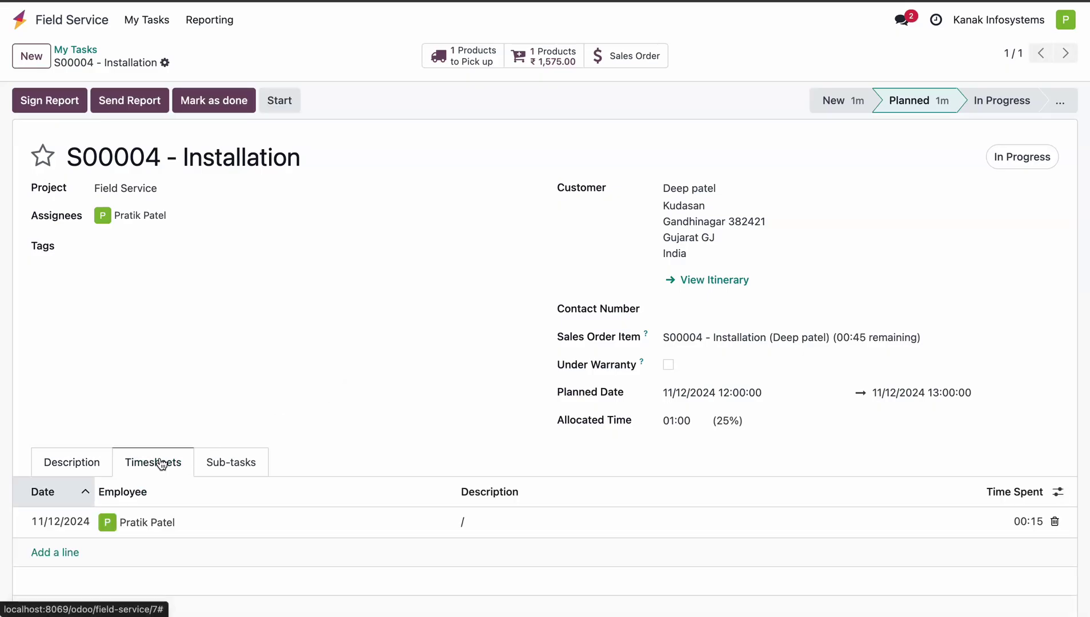
Enter 'installation' as the 00:15 timesheet line's description and save the task.
scroll(412, 324, down, 2)
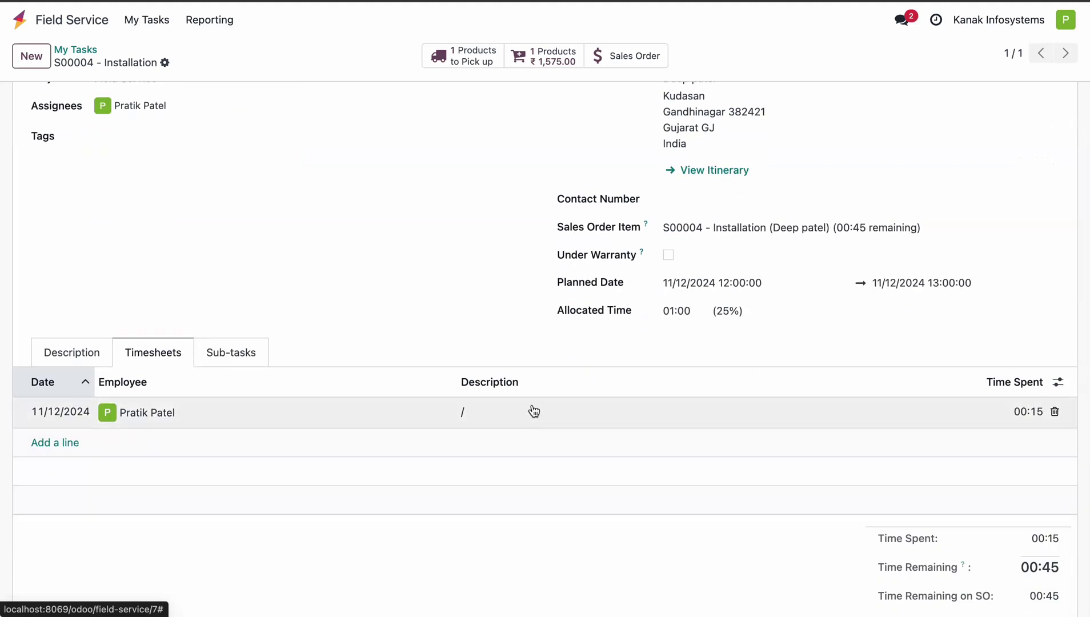
click(529, 411)
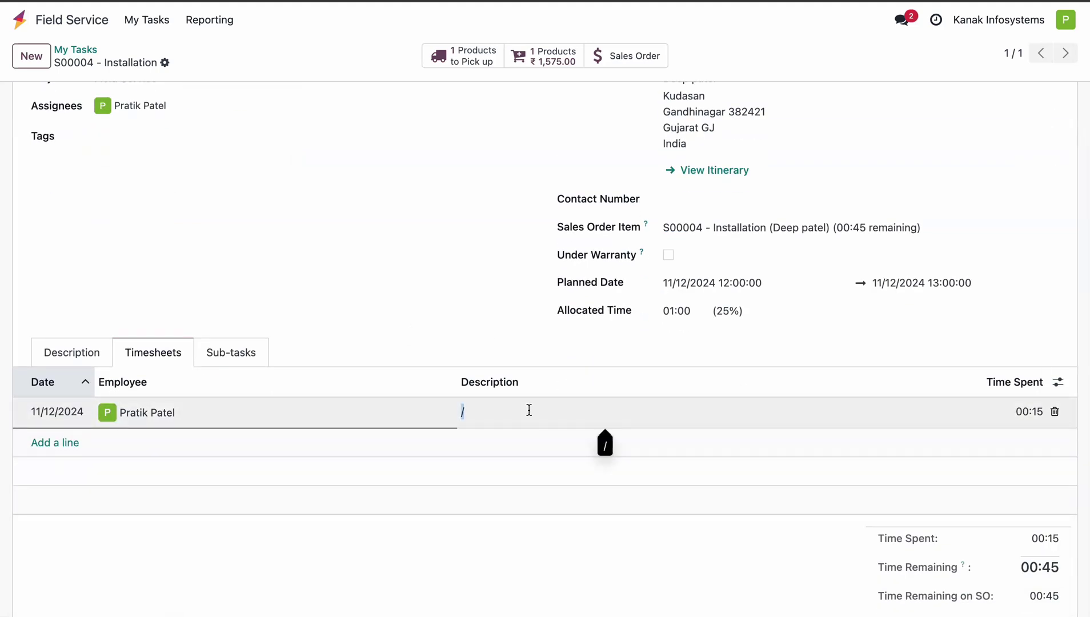
text(installation)
scroll(370, 291, up, 2)
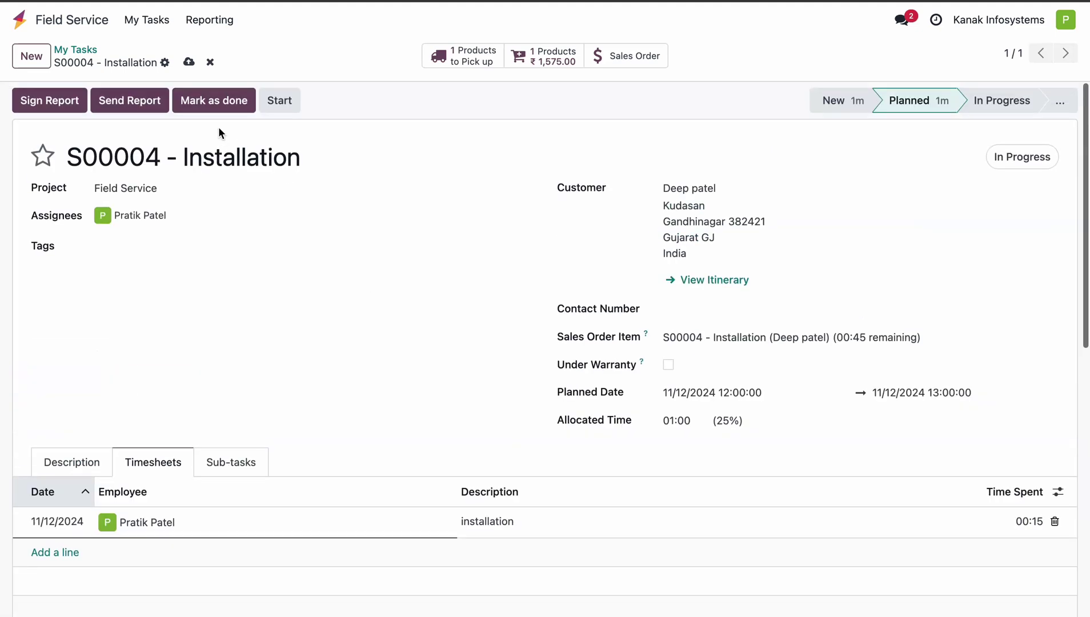
click(189, 64)
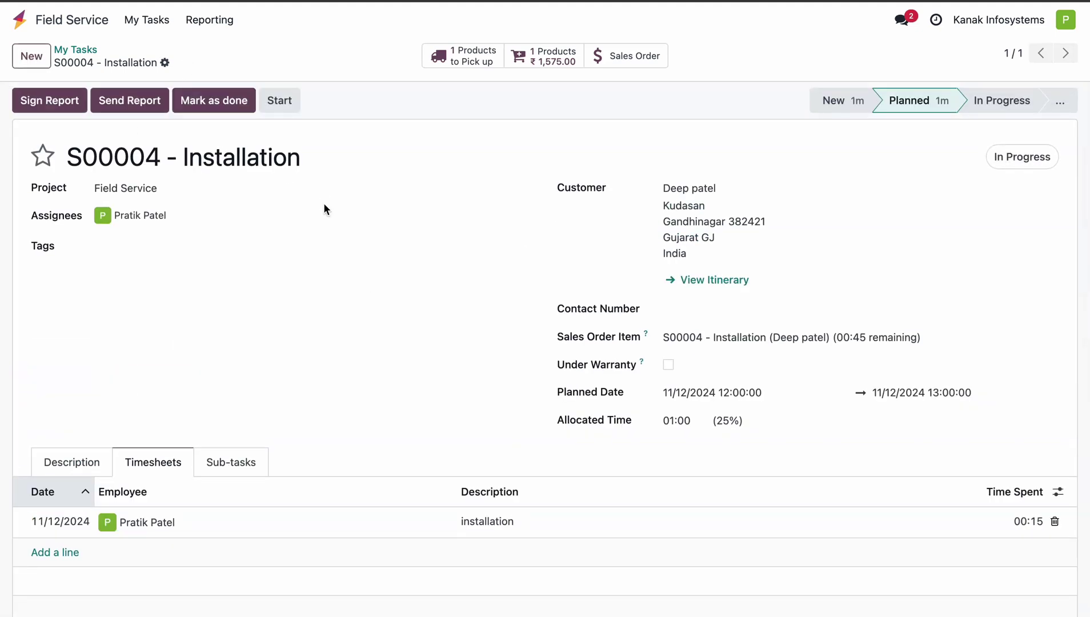
scroll(324, 203, down, 2)
scroll(323, 203, up, 2)
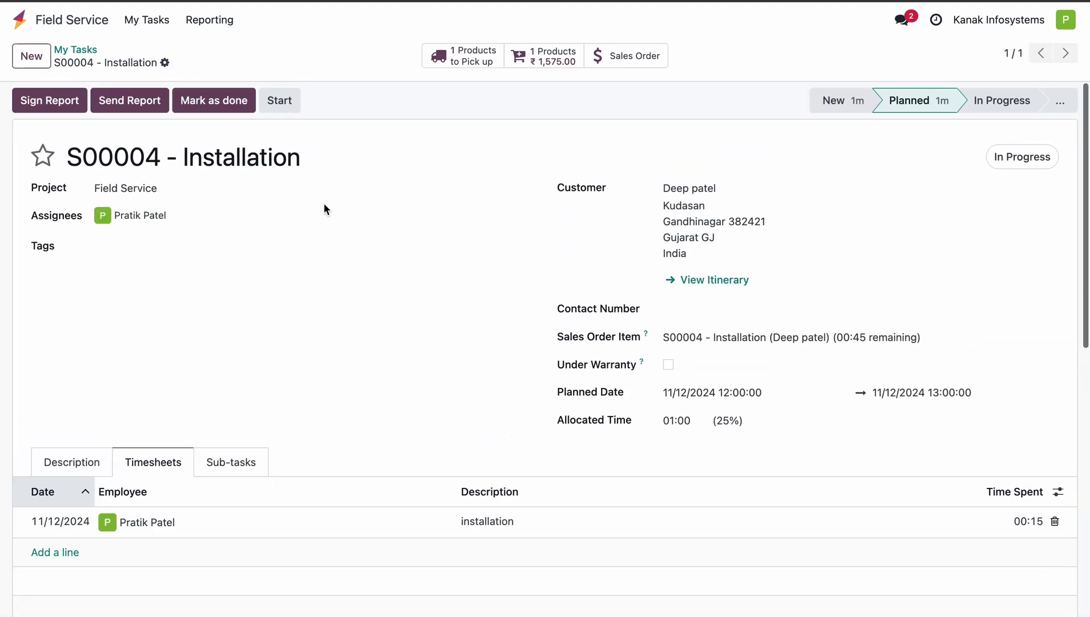
Mark S00004 done and create a Regular draft invoice for ₹12,075.00.
click(212, 100)
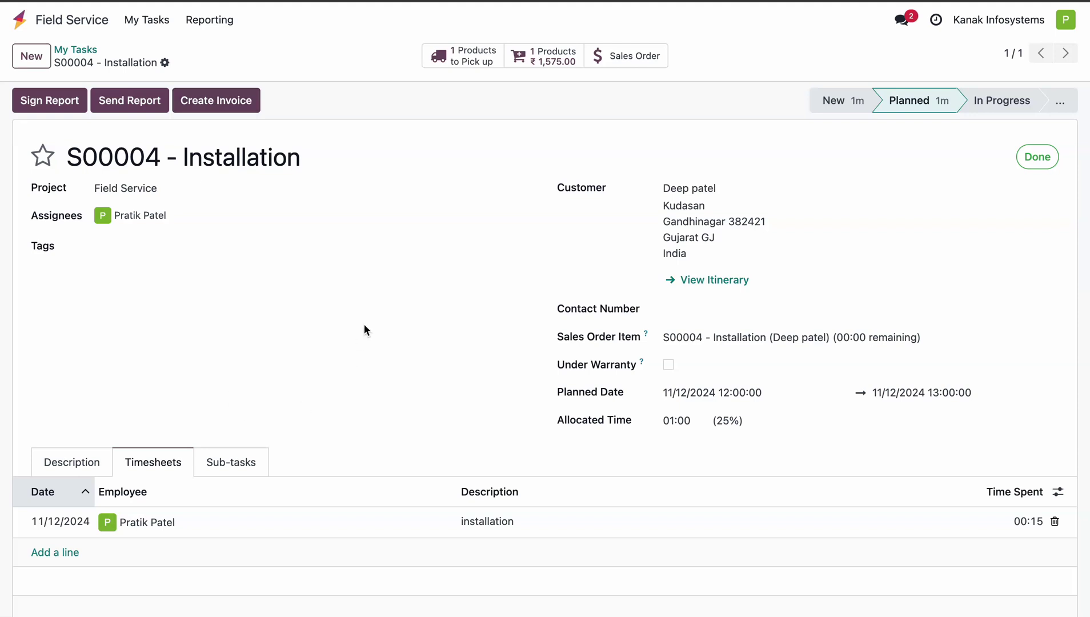
click(239, 106)
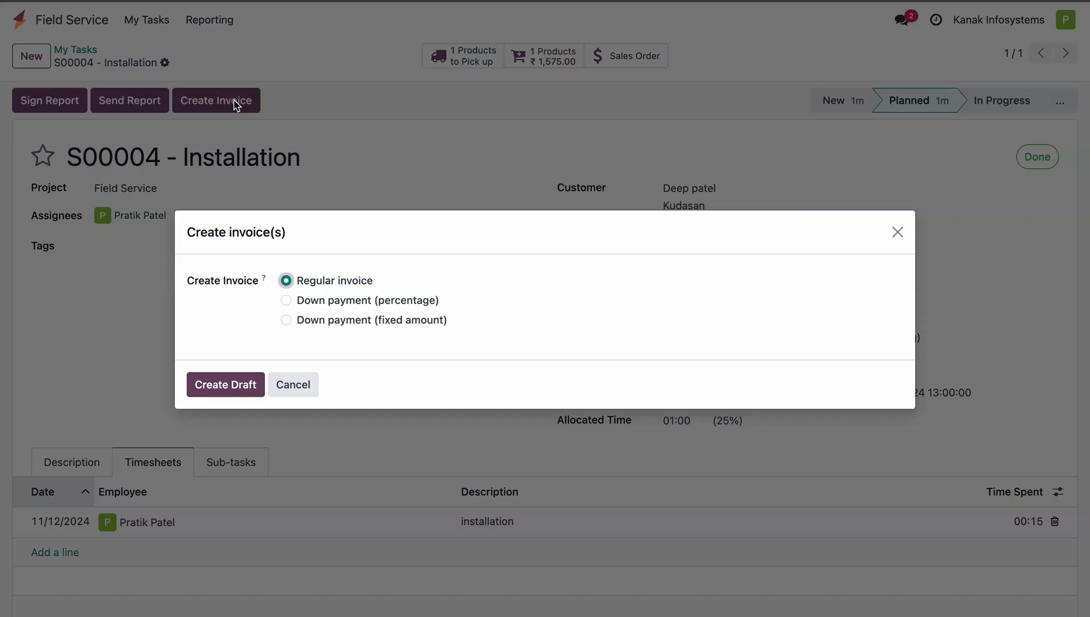
click(207, 384)
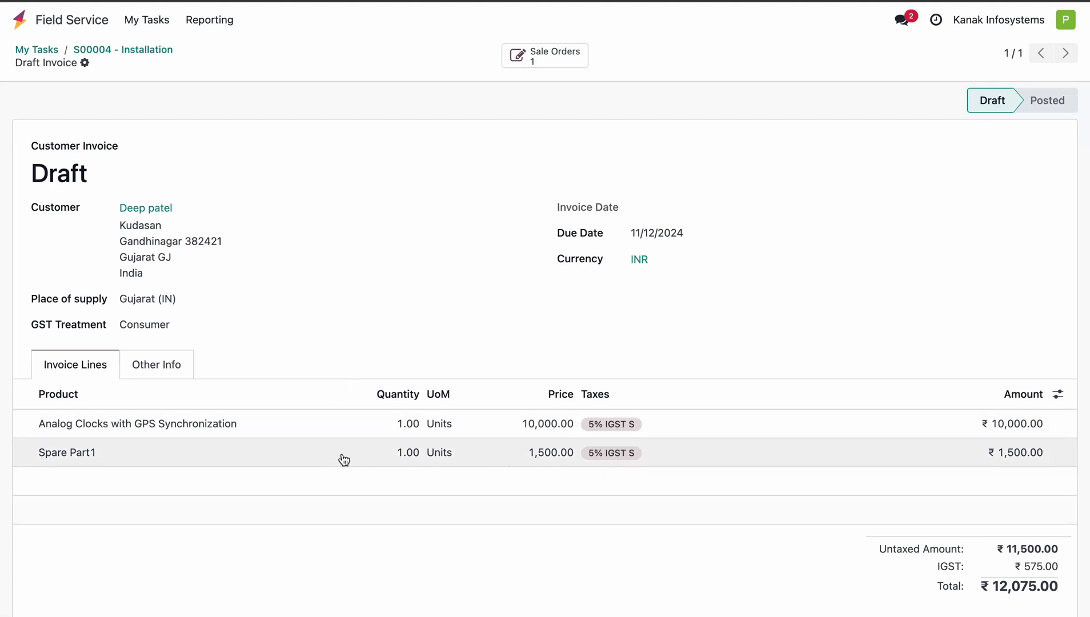
Leave the draft invoice and return to the Odoo app home screen.
scroll(912, 503, down, 1)
scroll(912, 503, up, 1)
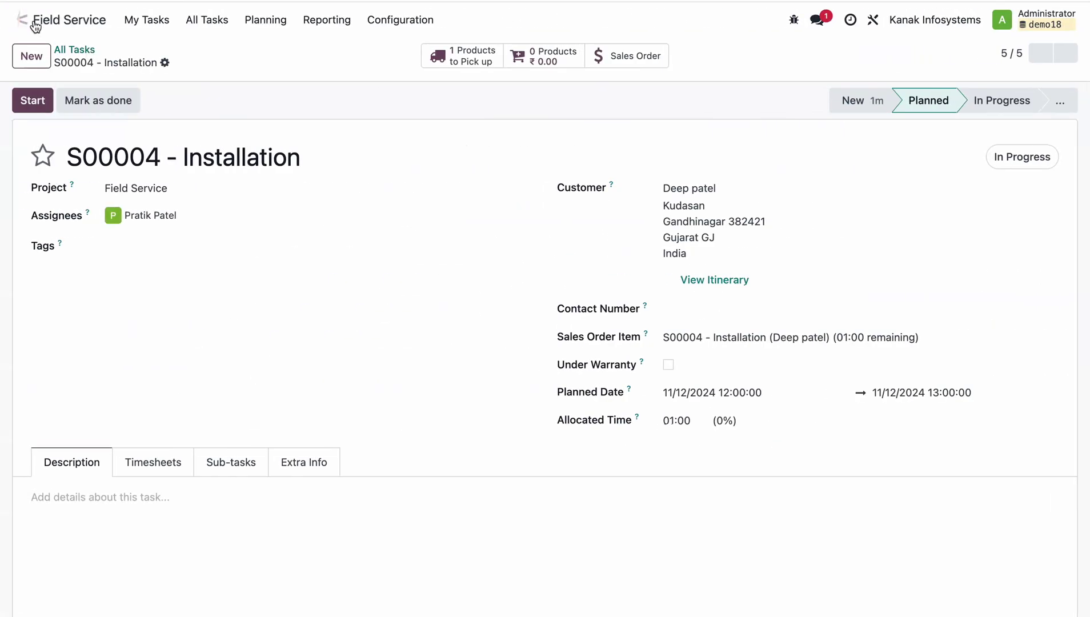
click(35, 25)
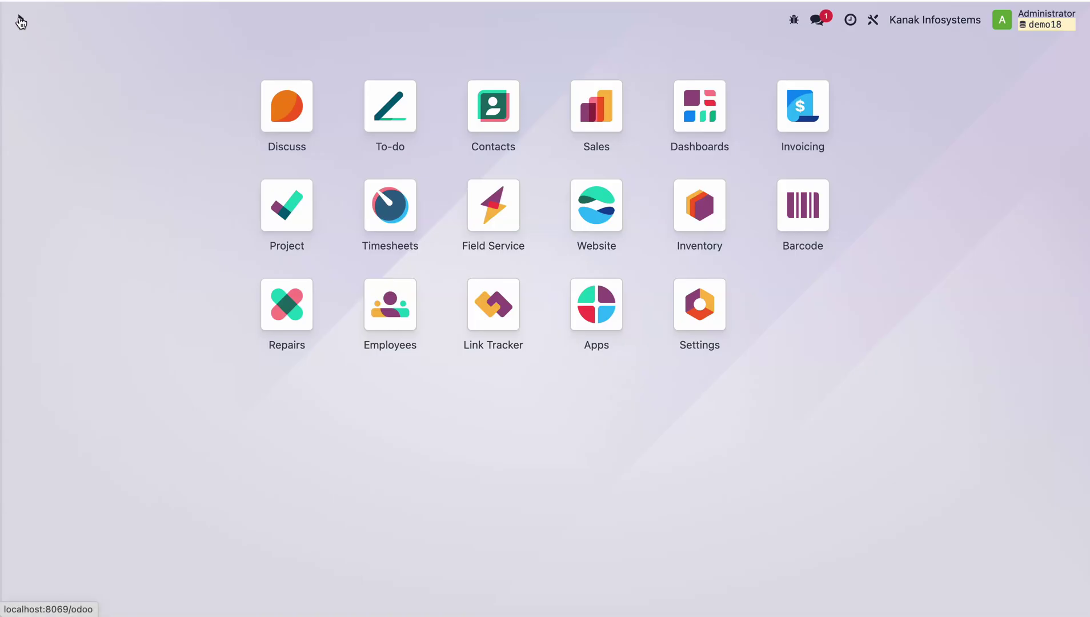
Open the draft ₹12,075.00 invoice from the Invoicing customer invoices list.
click(800, 105)
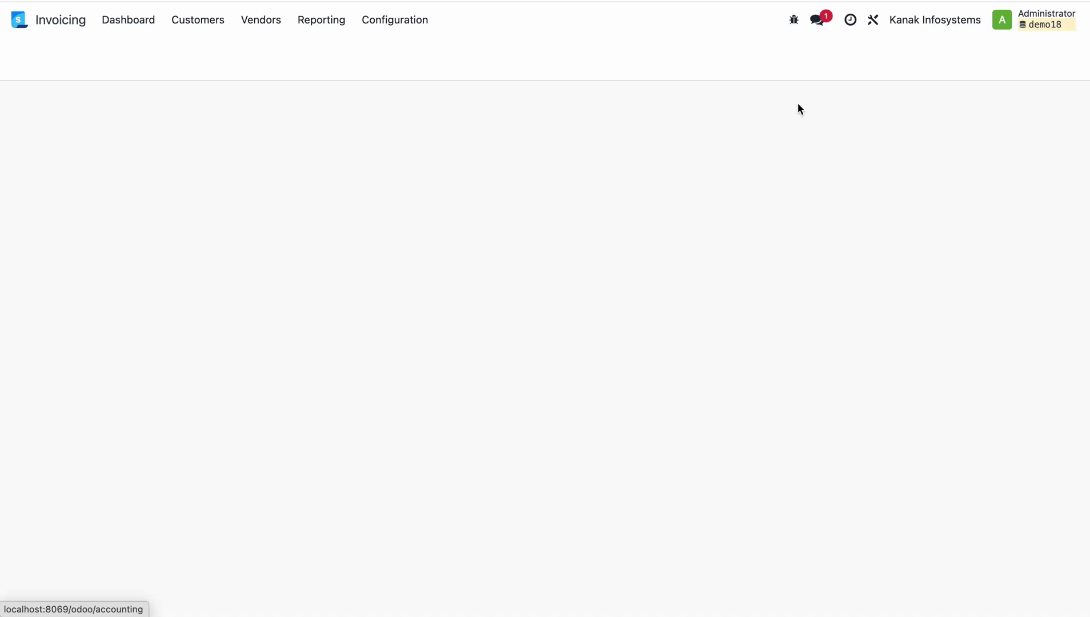
click(196, 23)
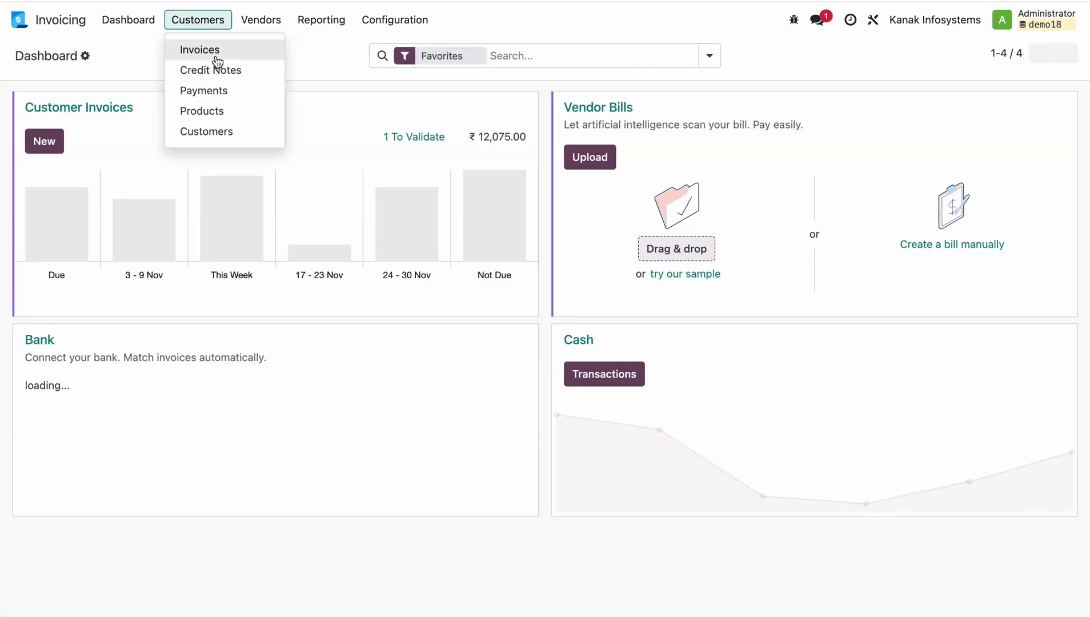
click(217, 51)
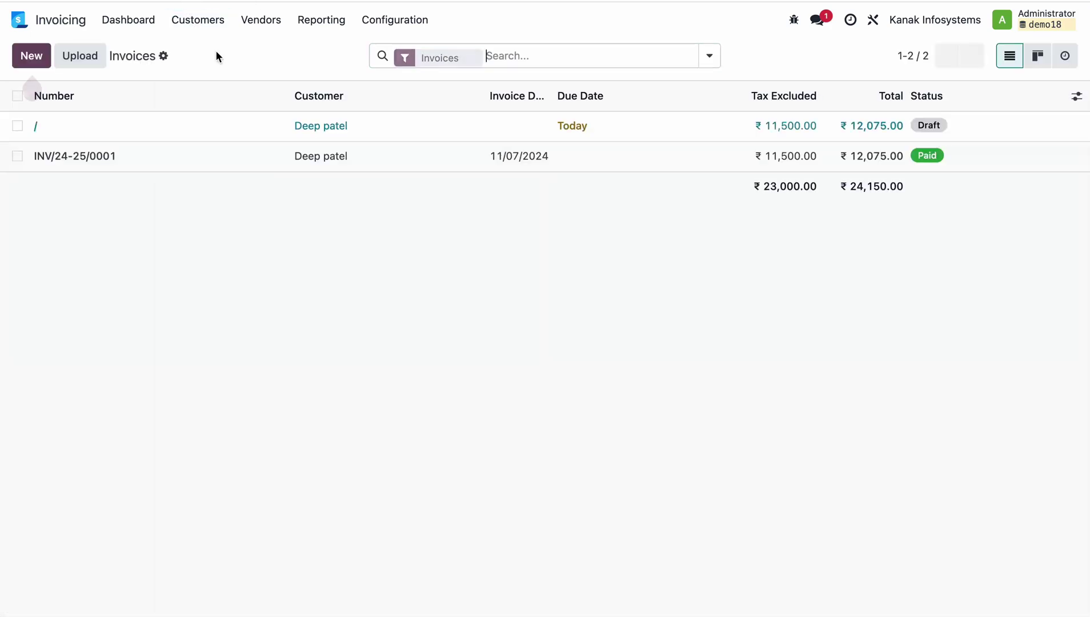
click(392, 125)
Confirm the invoice as INV/24-25/0002 and register its full ₹12,075.00 payment.
click(51, 100)
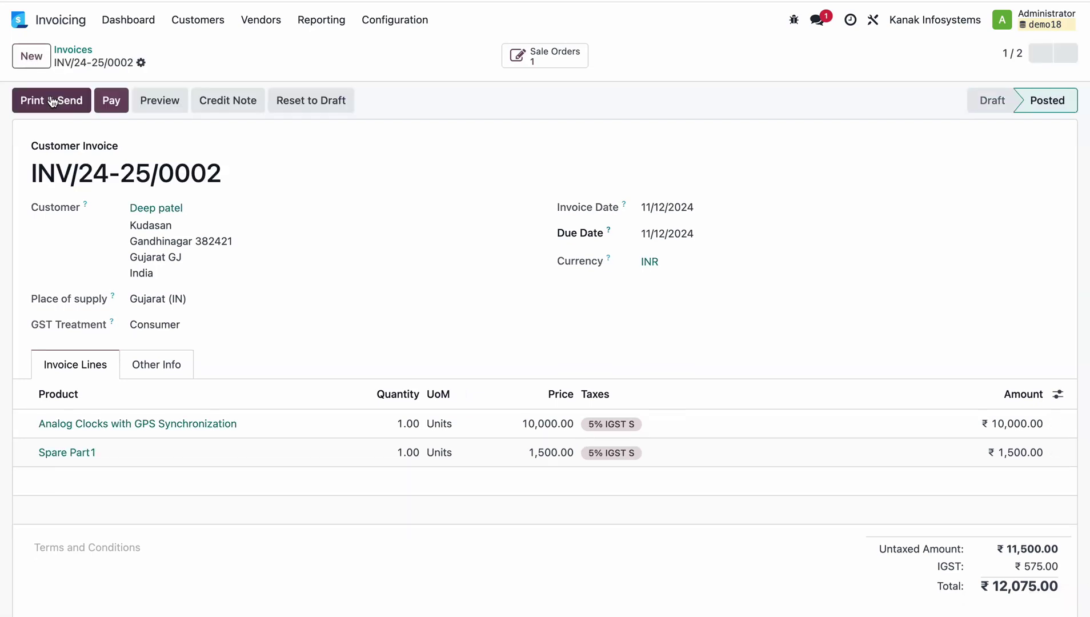
click(113, 99)
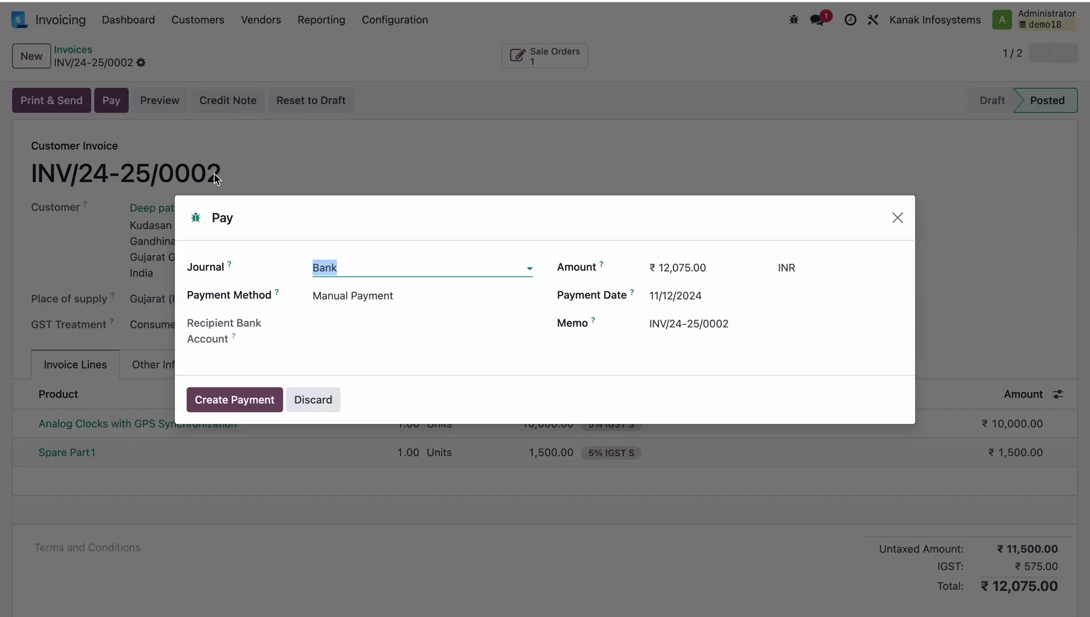
click(227, 406)
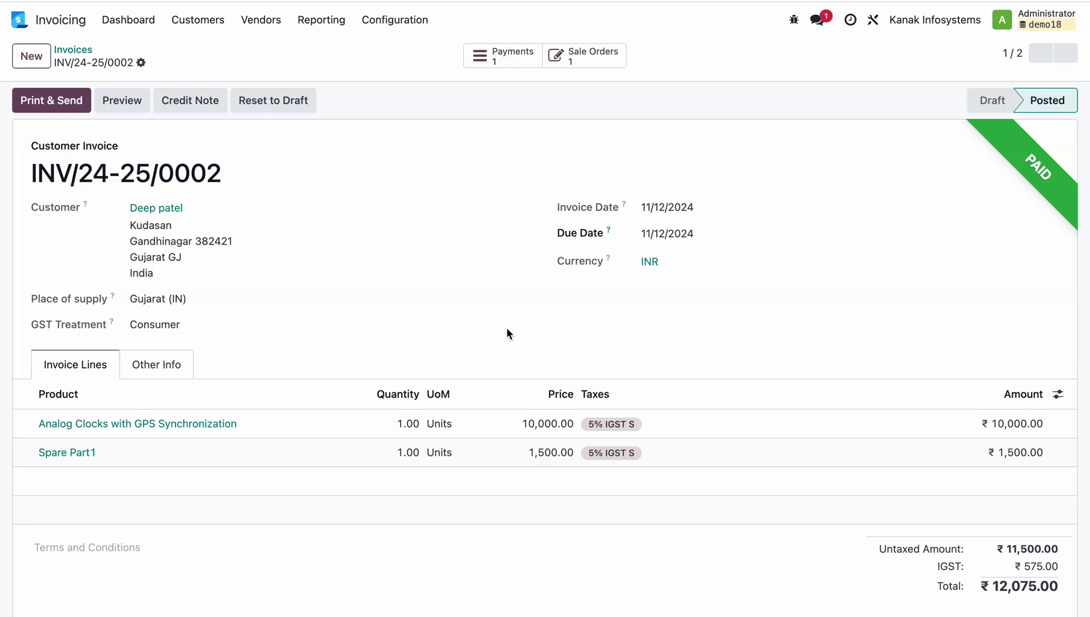